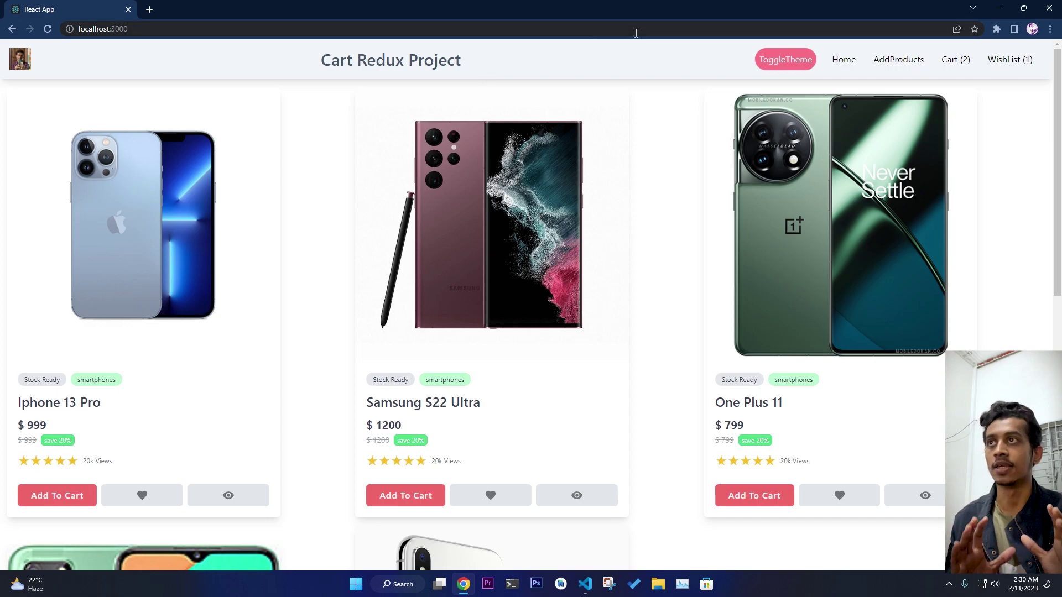
Toggle the shop to dark and back to light, then review the backend getProducts and createProduct code
click(777, 60)
click(780, 60)
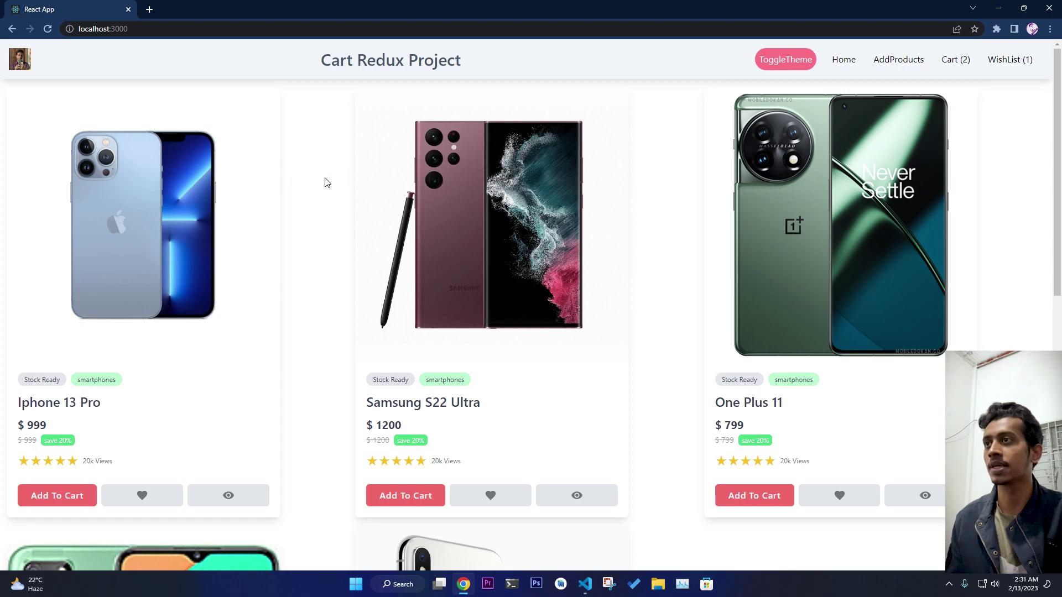
mouse_move(585, 584)
click(525, 520)
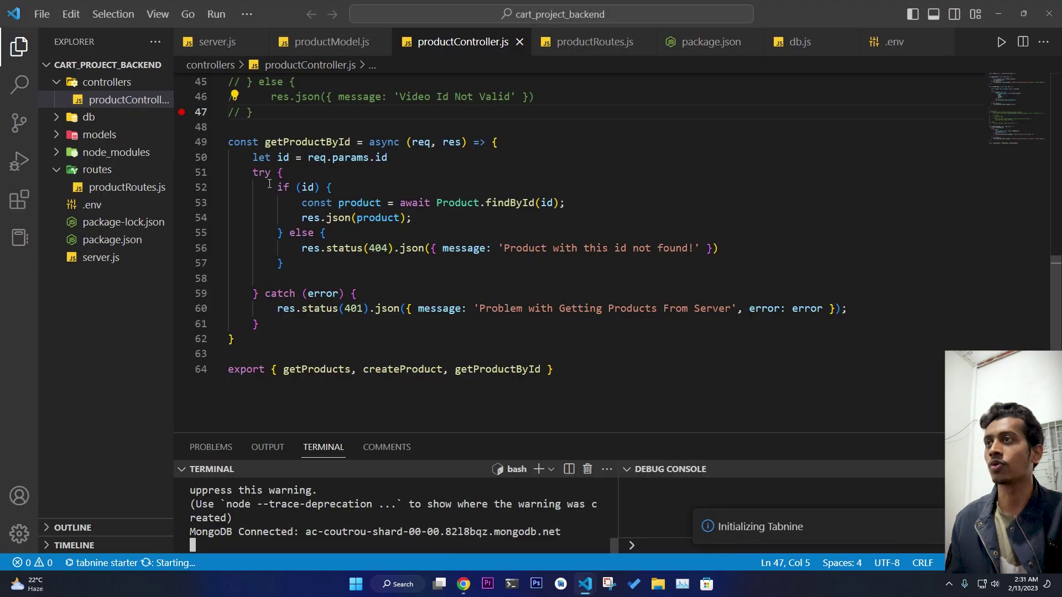
scroll(269, 184, up, 15)
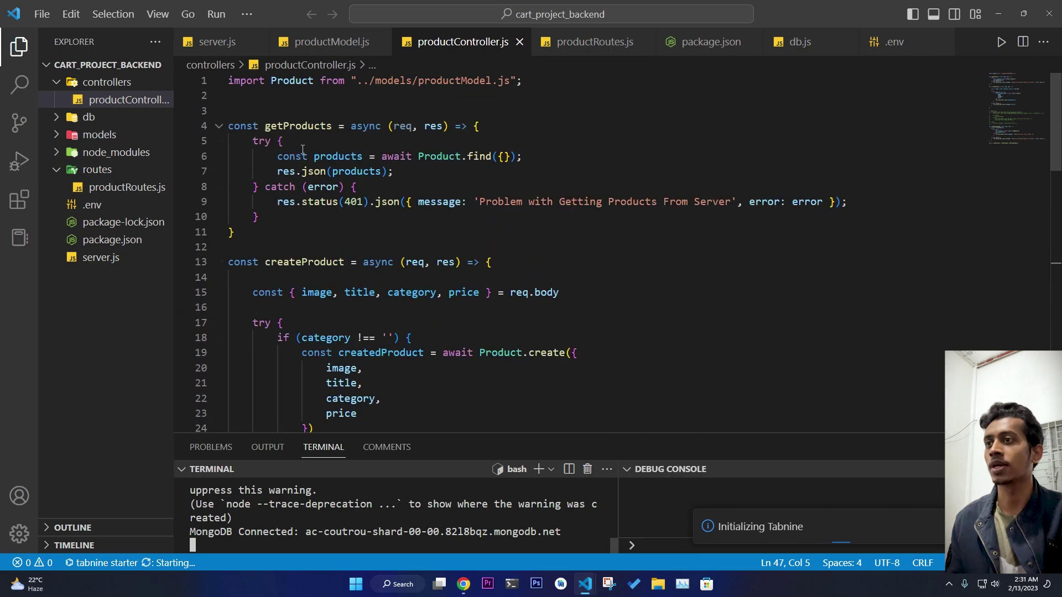
click(313, 126)
scroll(288, 182, down, 2)
drag(259, 183, 357, 351)
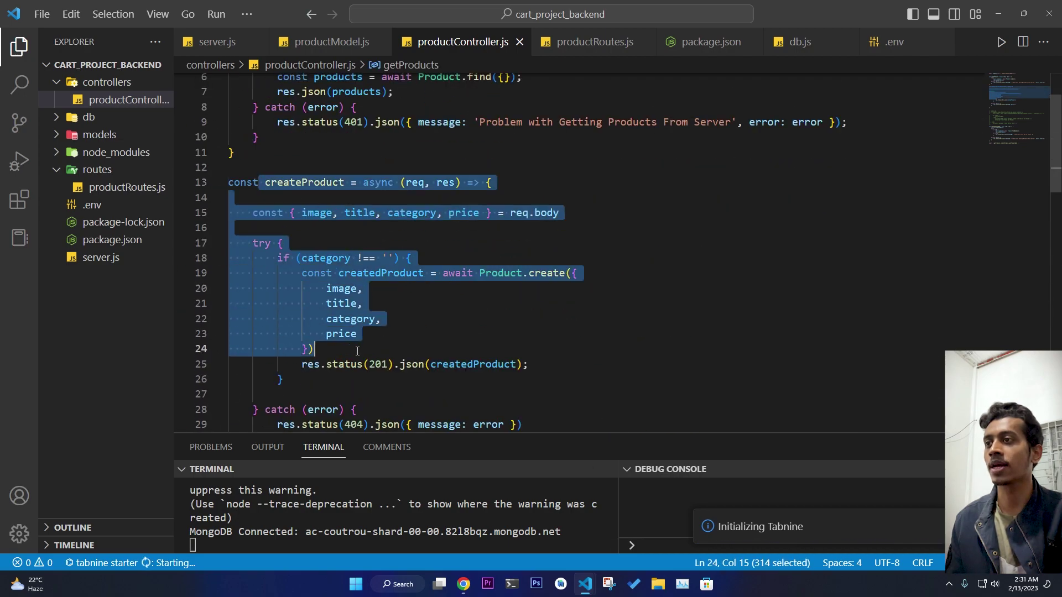
click(363, 288)
scroll(363, 323, down, 4)
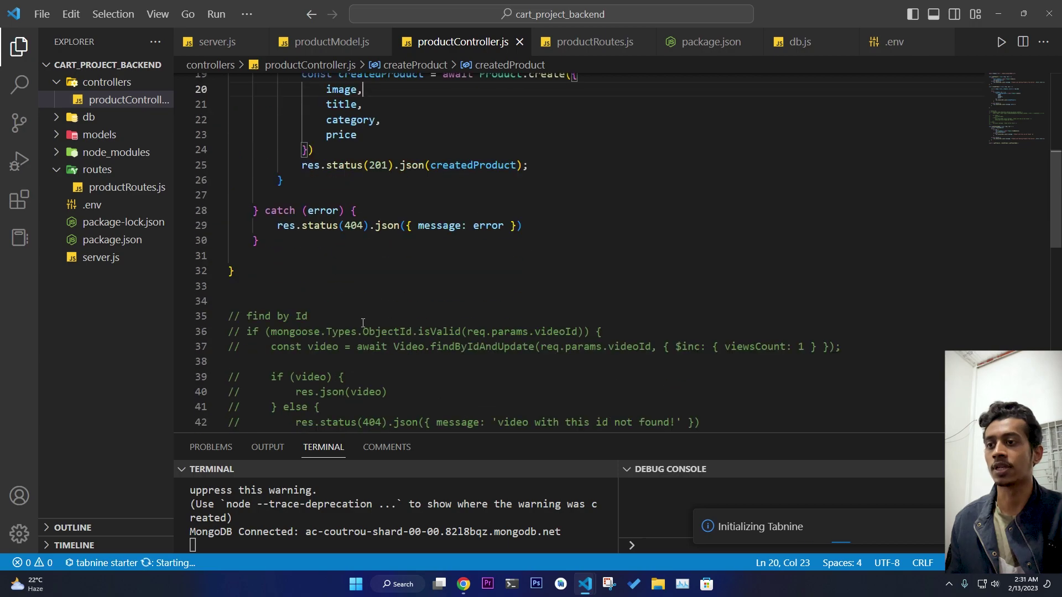
scroll(363, 324, down, 7)
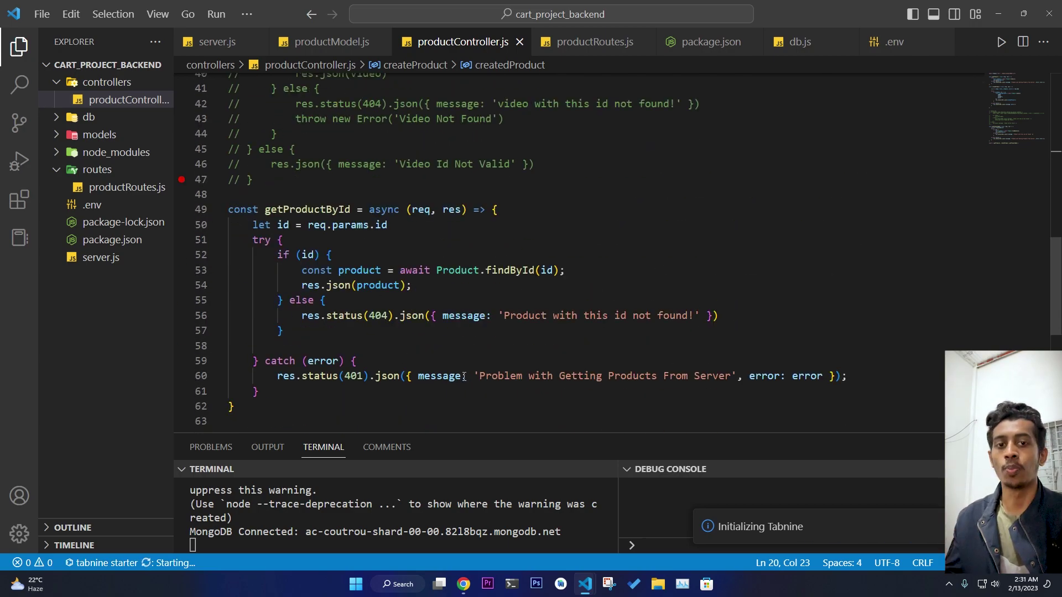
Return to the running shop app and restore the browser window to full screen
click(463, 584)
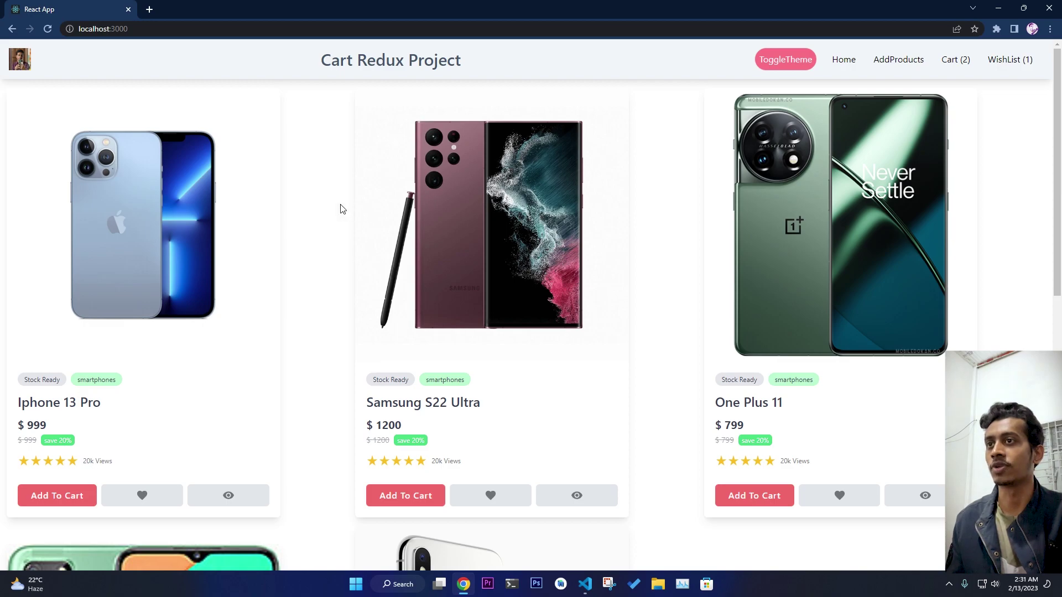
double_click(484, 19)
scroll(362, 269, down, 5)
scroll(393, 280, down, 10)
scroll(395, 277, up, 17)
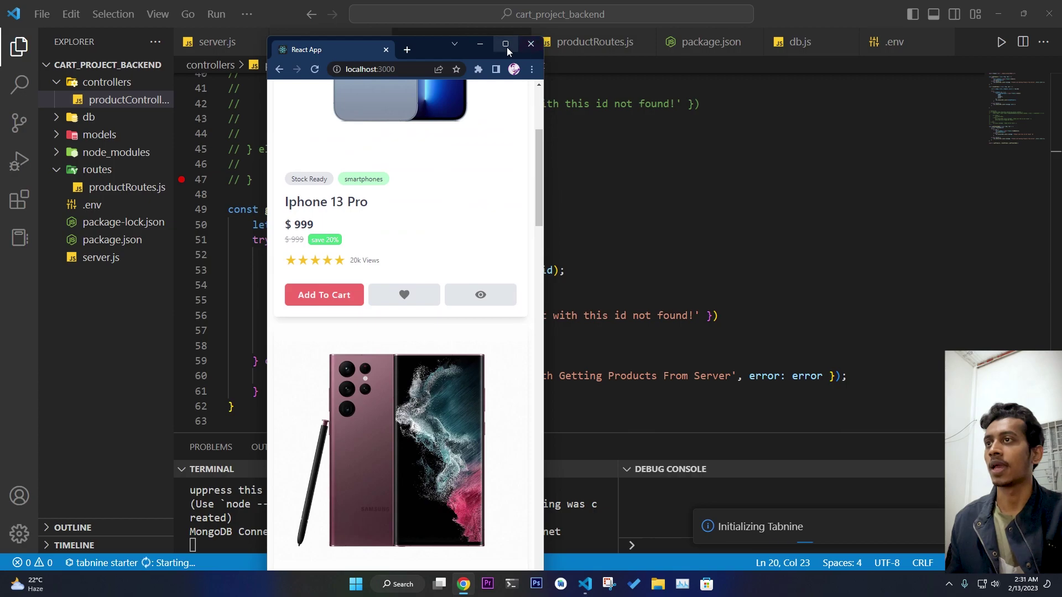
click(507, 47)
scroll(496, 164, up, 4)
drag(429, 379, 494, 381)
scroll(493, 375, down, 2)
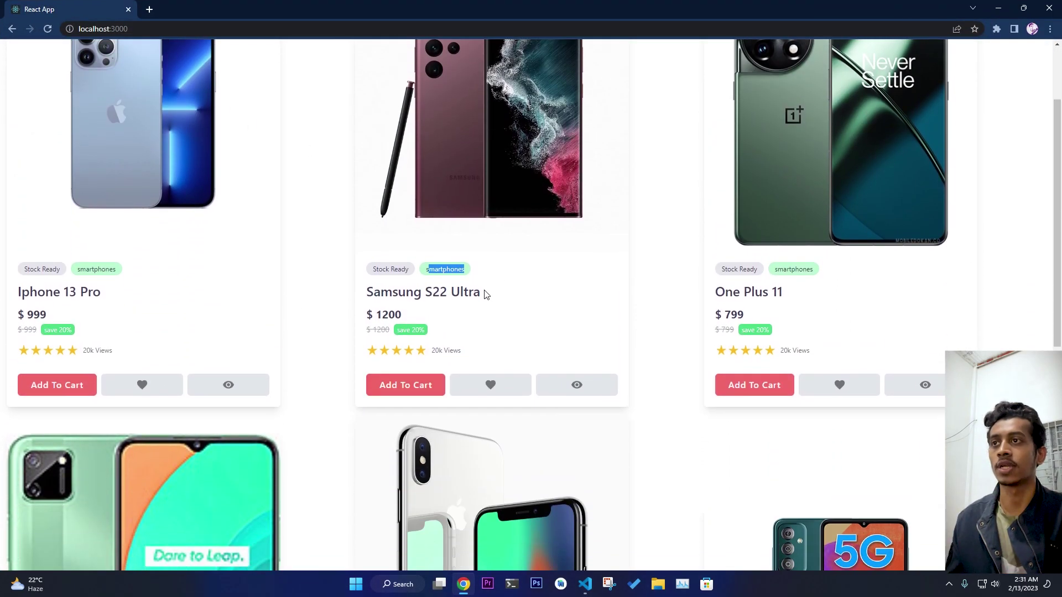
scroll(711, 156, up, 3)
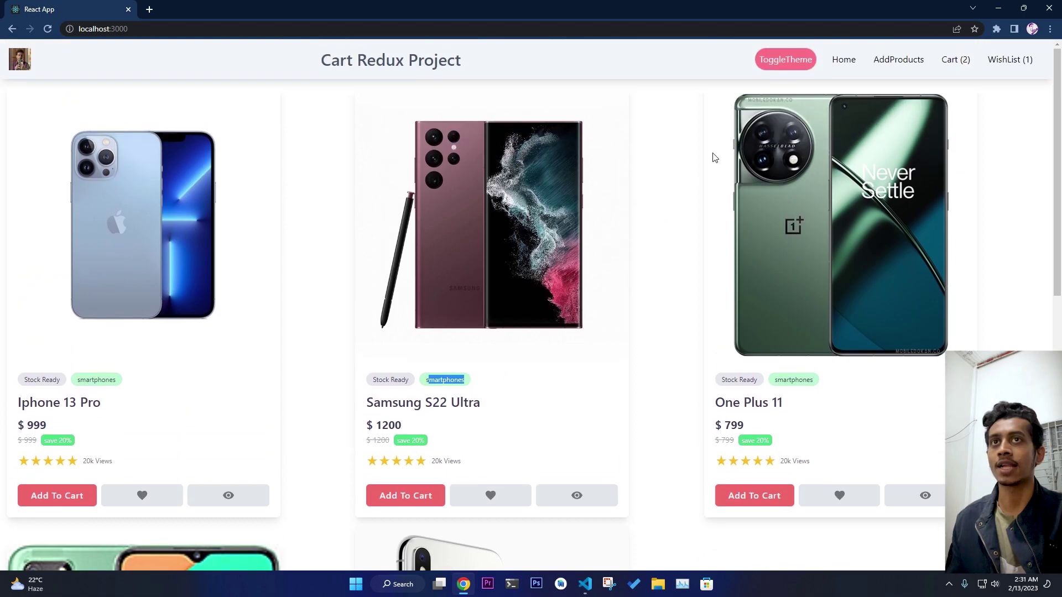
Look over the Add Products form's category list and its price value of 0
click(895, 61)
click(423, 304)
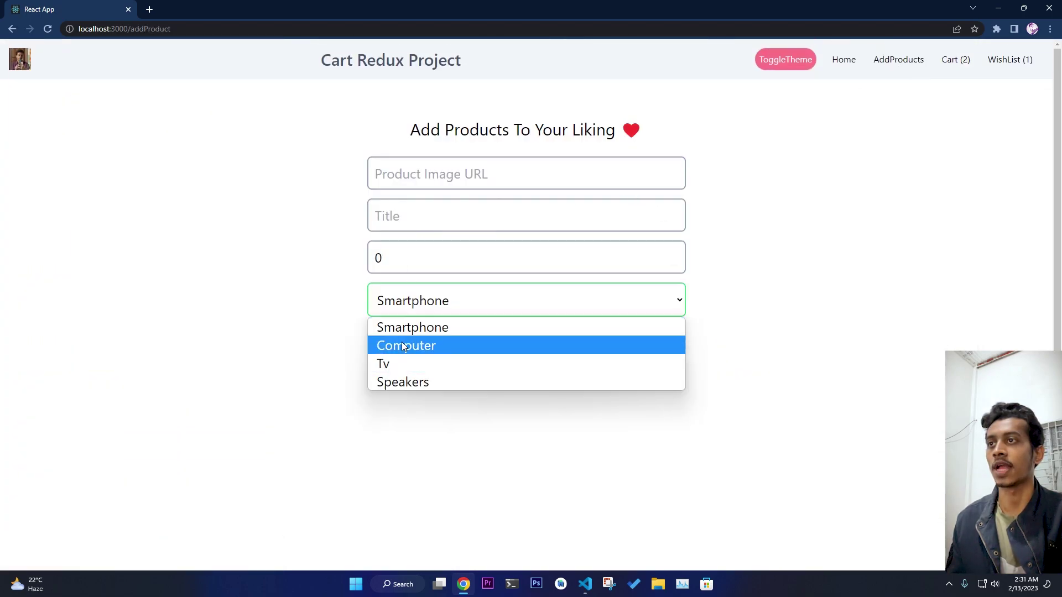
click(401, 263)
double_click(401, 263)
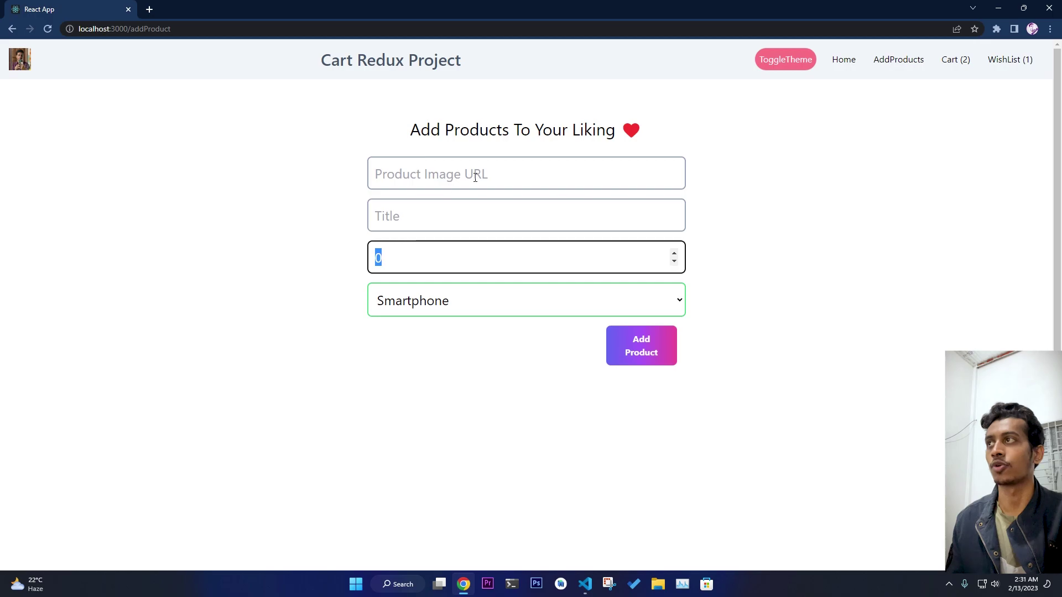
Back on the product grid, browse the phones and highlight the Iphone 13 Pro title
click(13, 29)
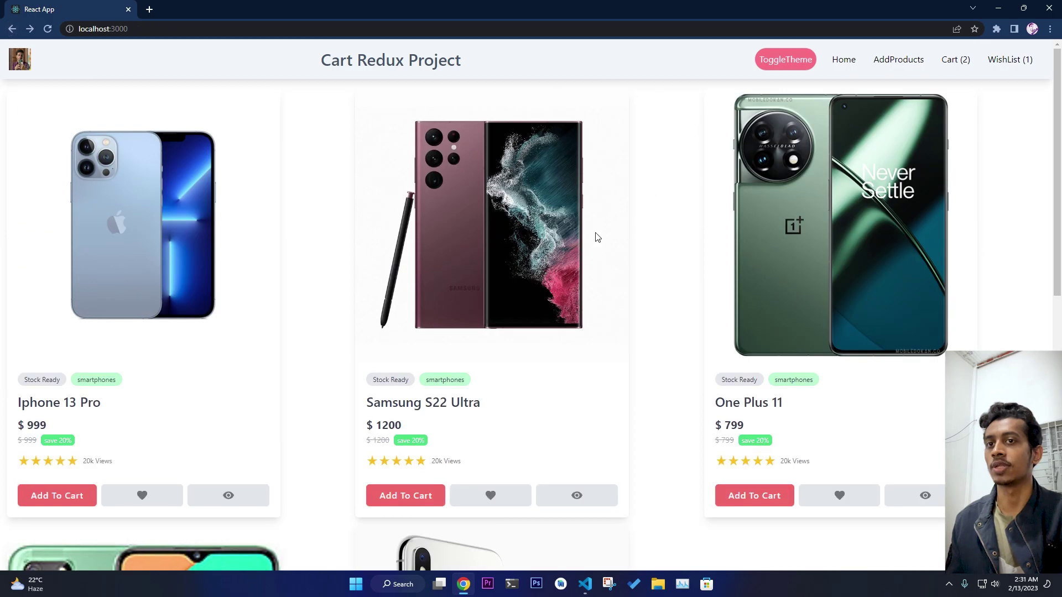
scroll(621, 399, down, 4)
scroll(621, 398, down, 2)
scroll(218, 184, up, 5)
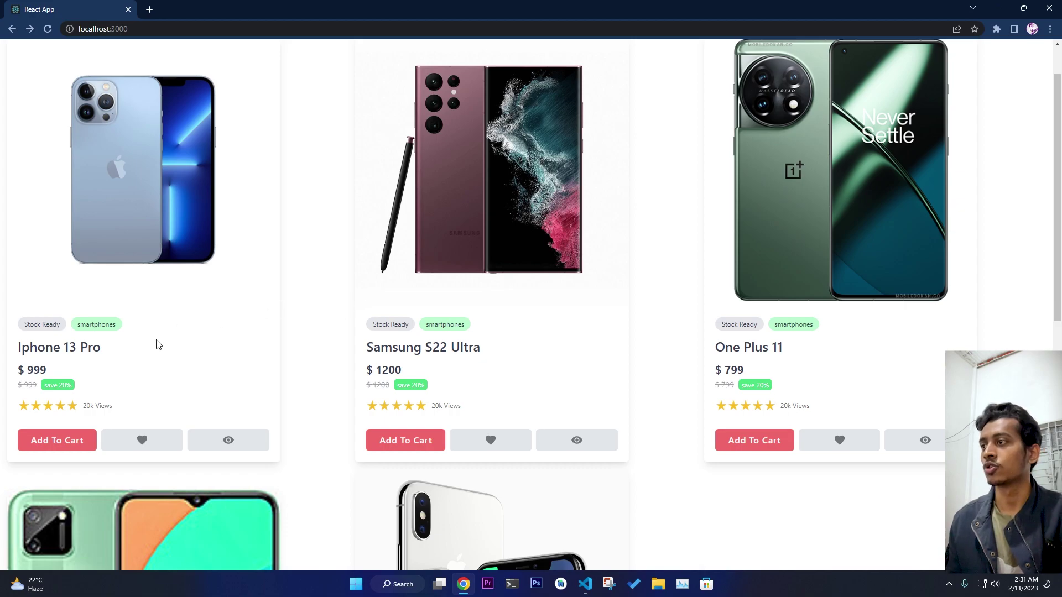
drag(17, 355, 109, 354)
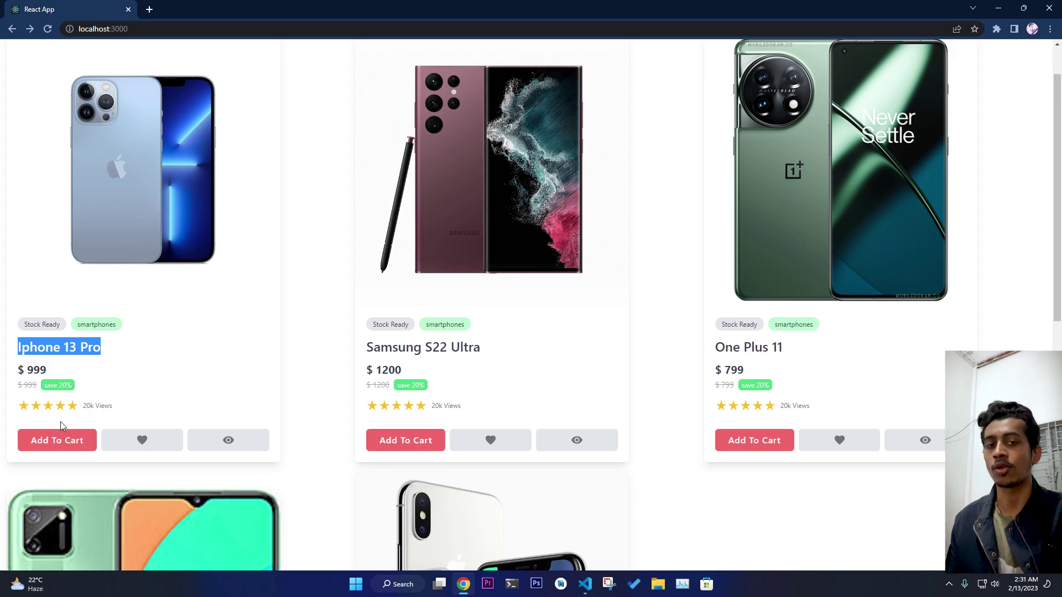
scroll(75, 391, down, 2)
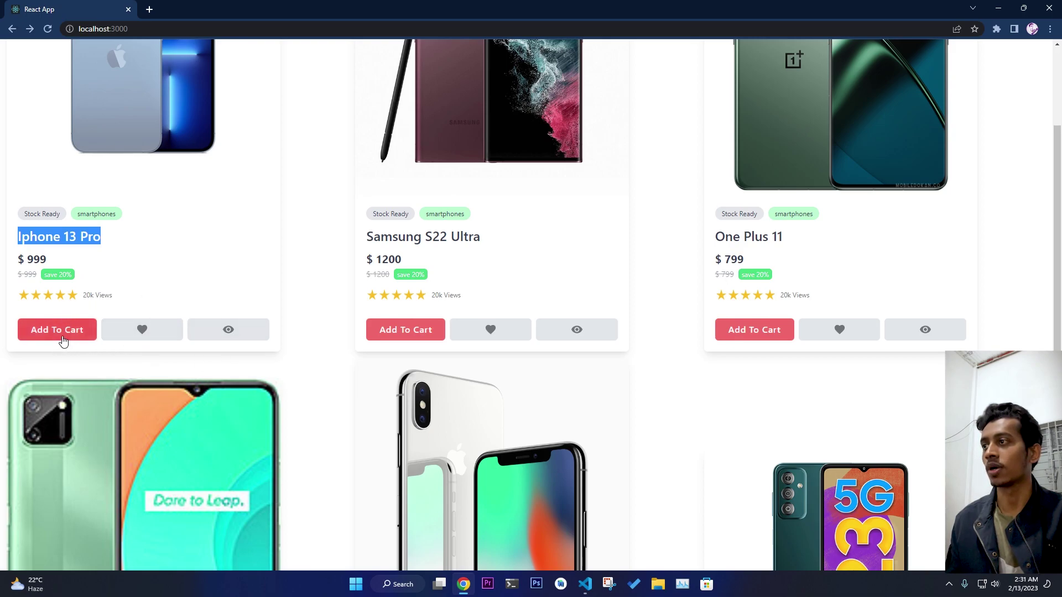
scroll(66, 326, up, 3)
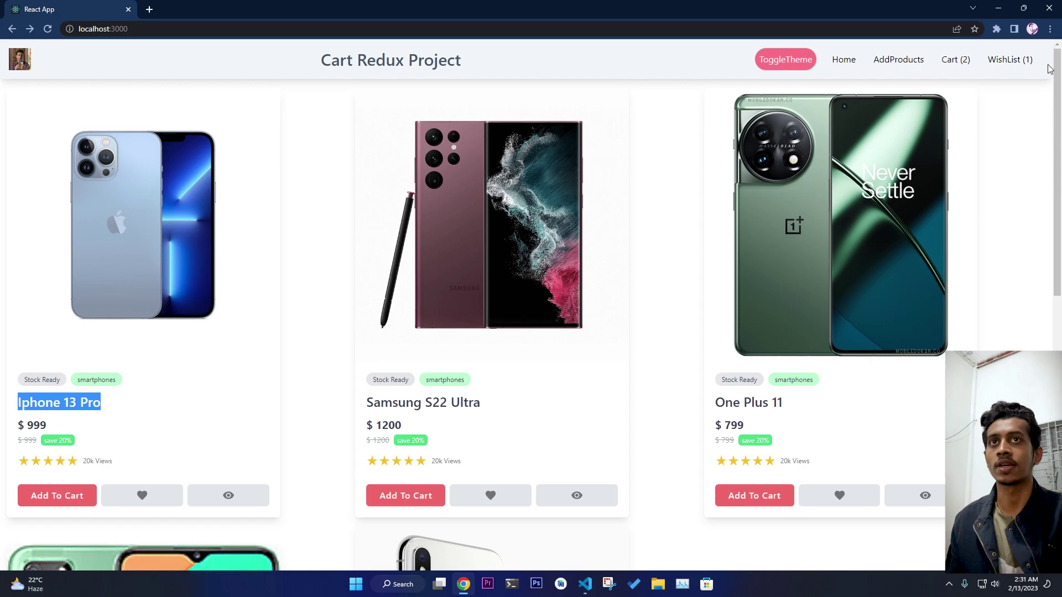
Open the cart and raise the Iphone 13 Pro quantity to 8
click(964, 65)
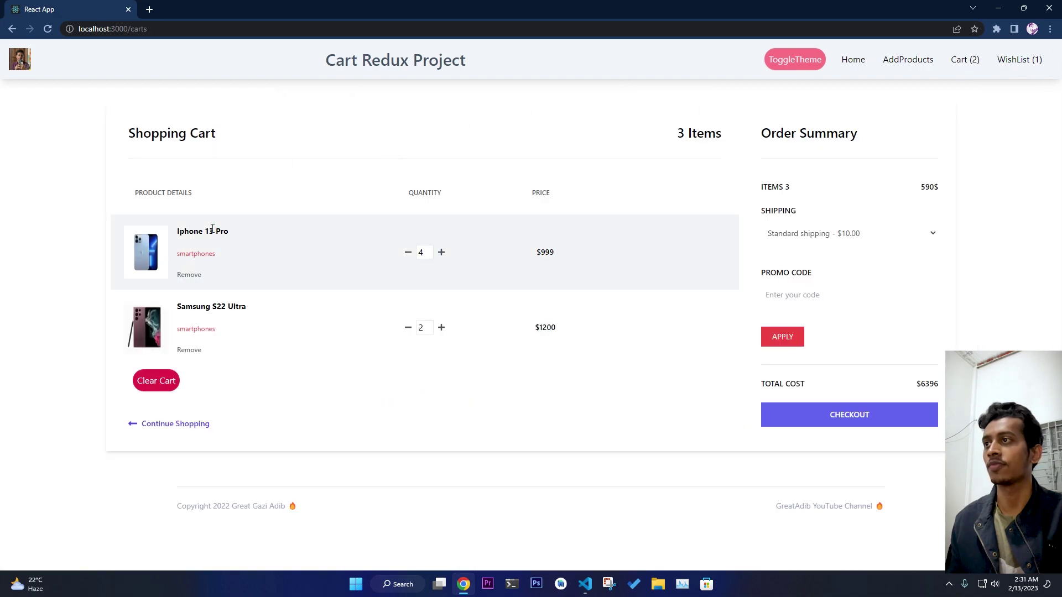
drag(179, 235, 238, 239)
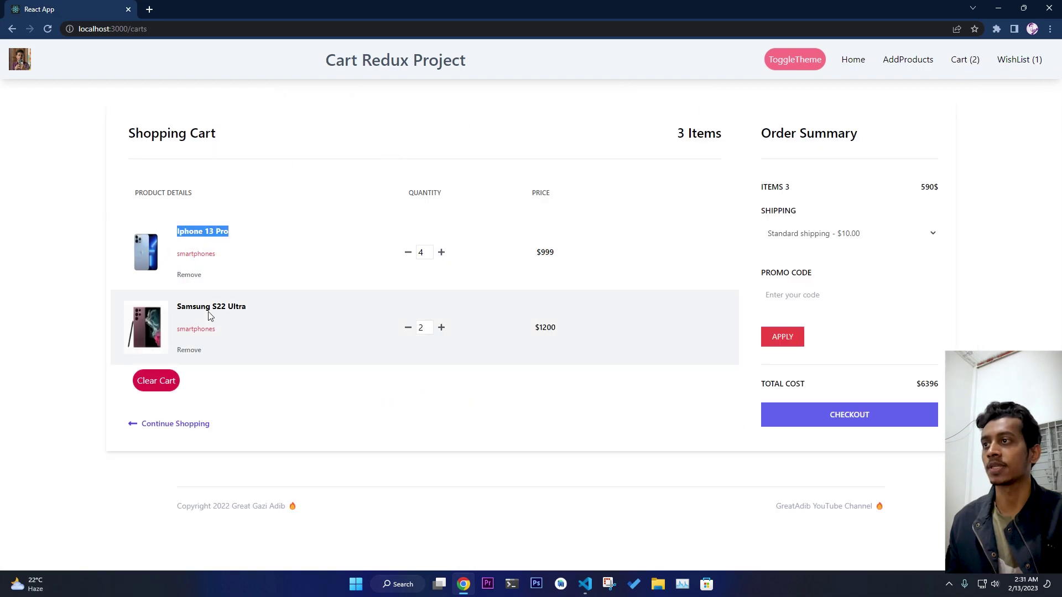
drag(179, 310, 263, 308)
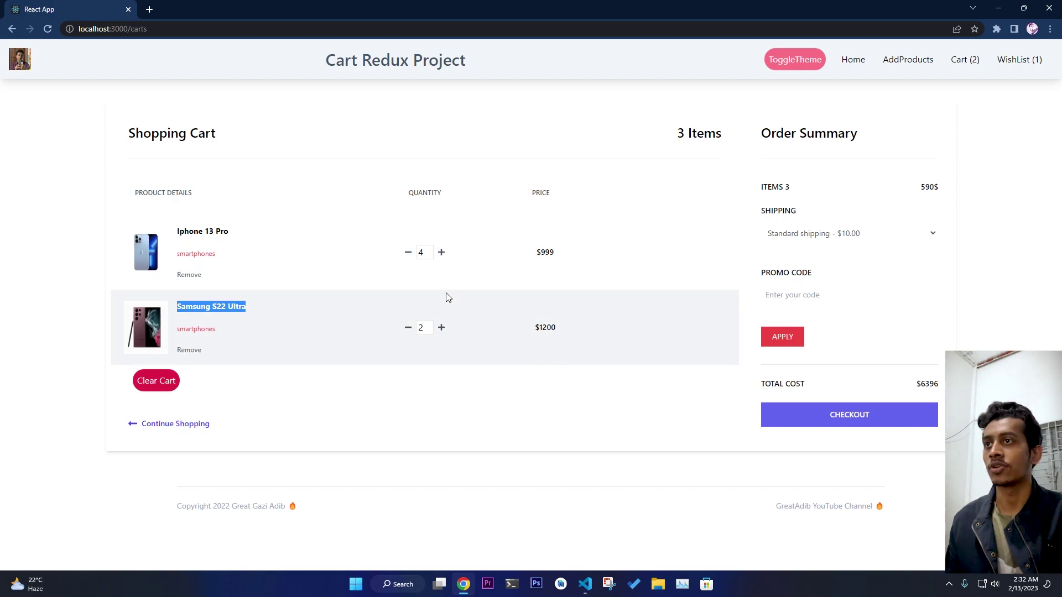
click(441, 254)
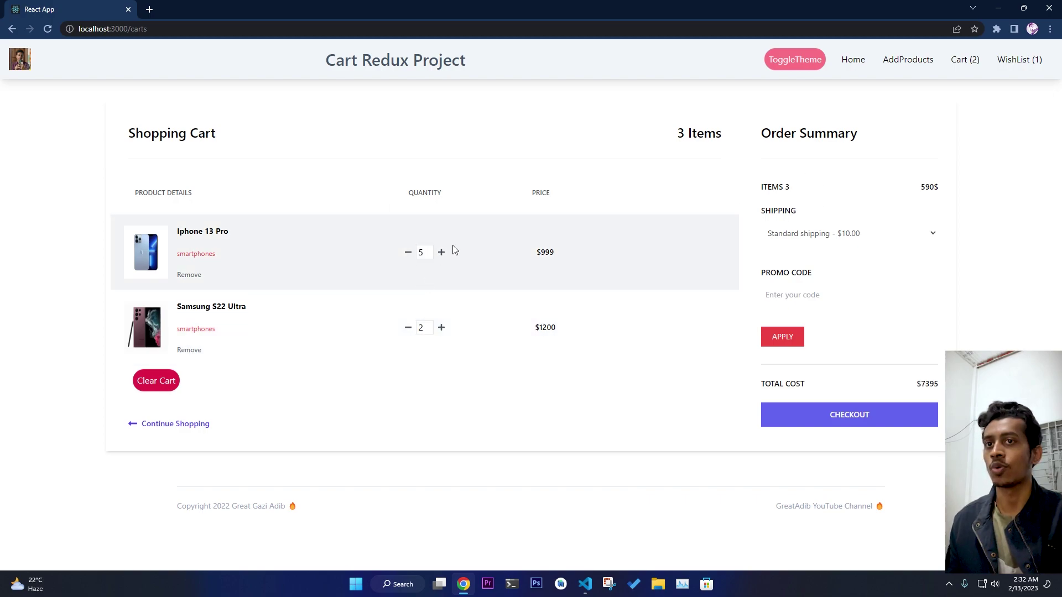
drag(917, 389, 942, 386)
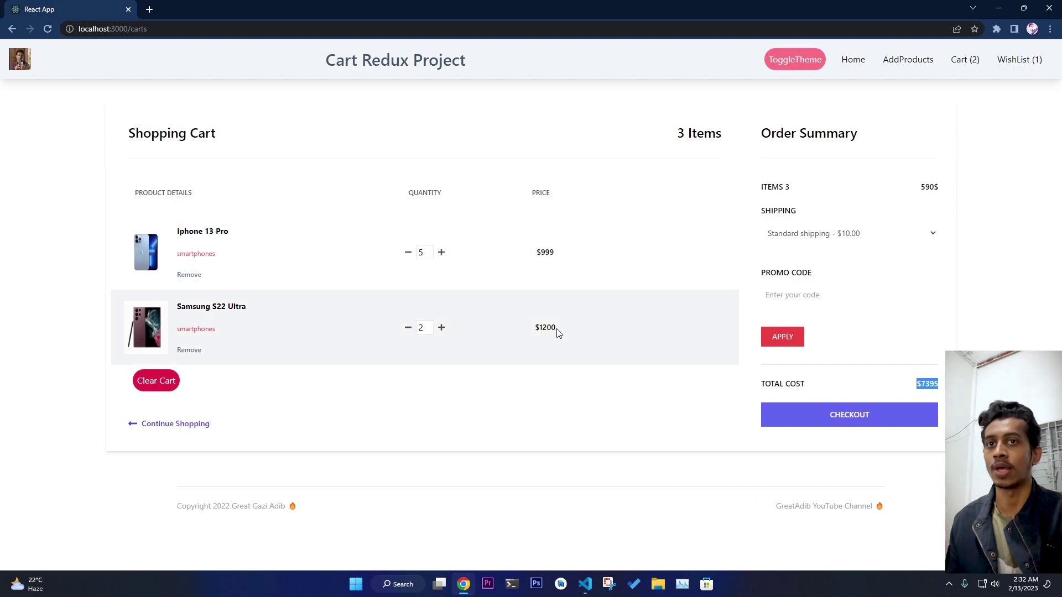
click(441, 253)
click(441, 253)
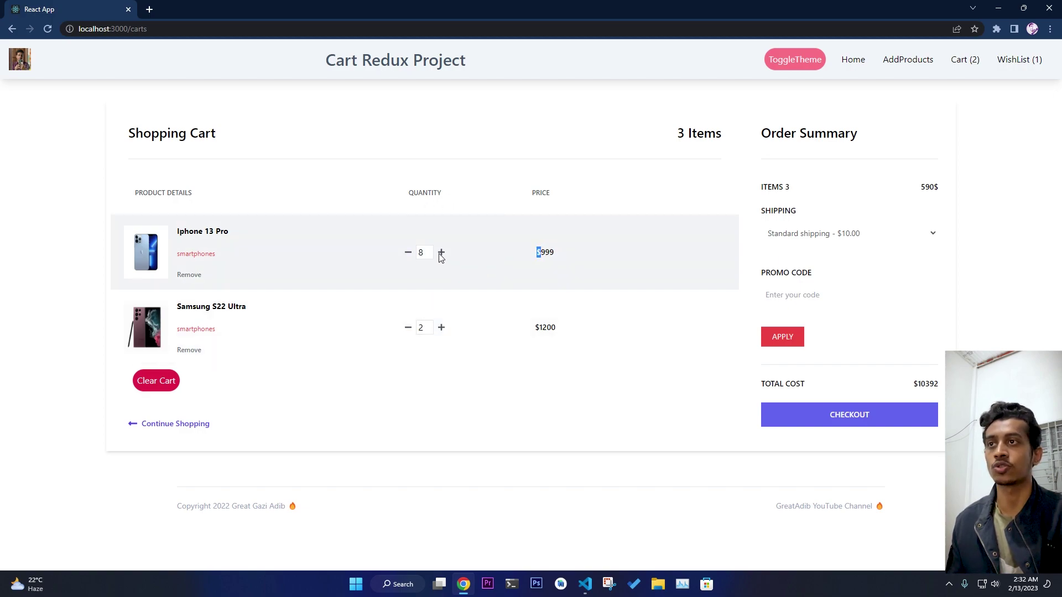
Lower Samsung S22 Ultra to zero to remove it, clear the cart, and return home
click(441, 327)
click(442, 327)
click(441, 328)
click(442, 328)
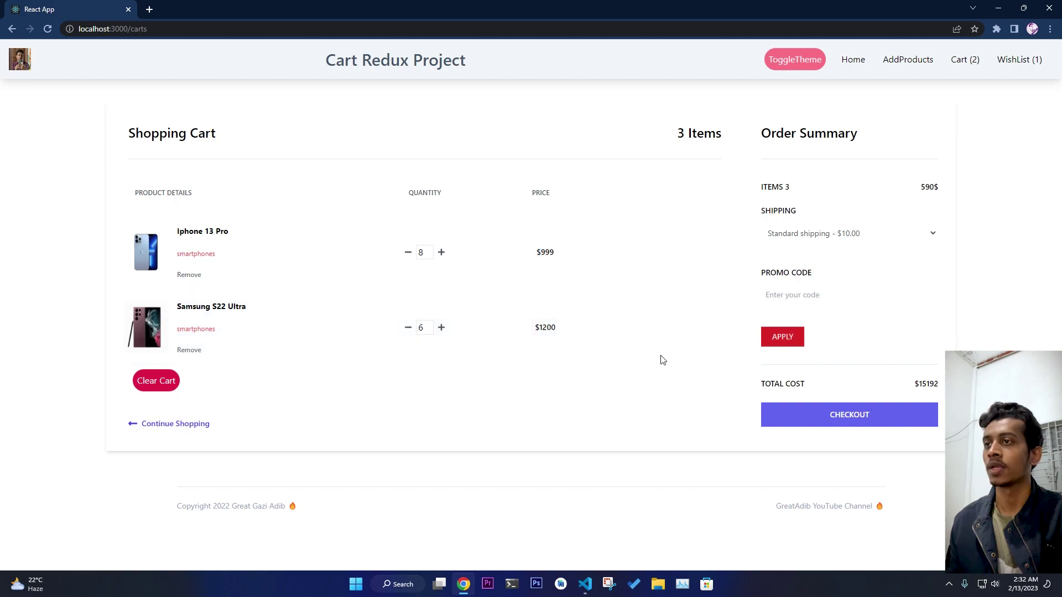
click(408, 329)
click(409, 329)
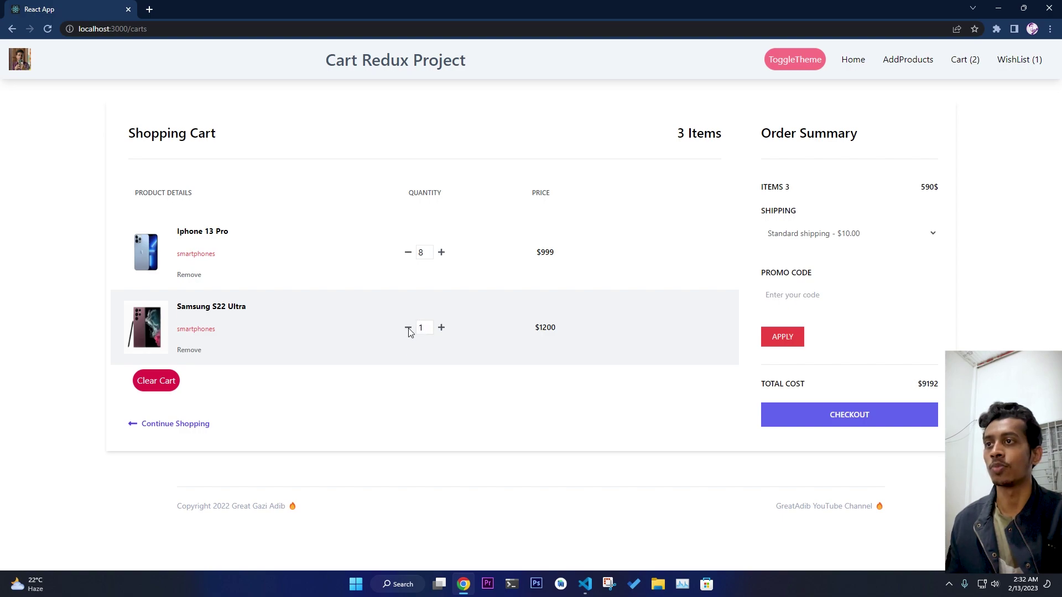
click(408, 329)
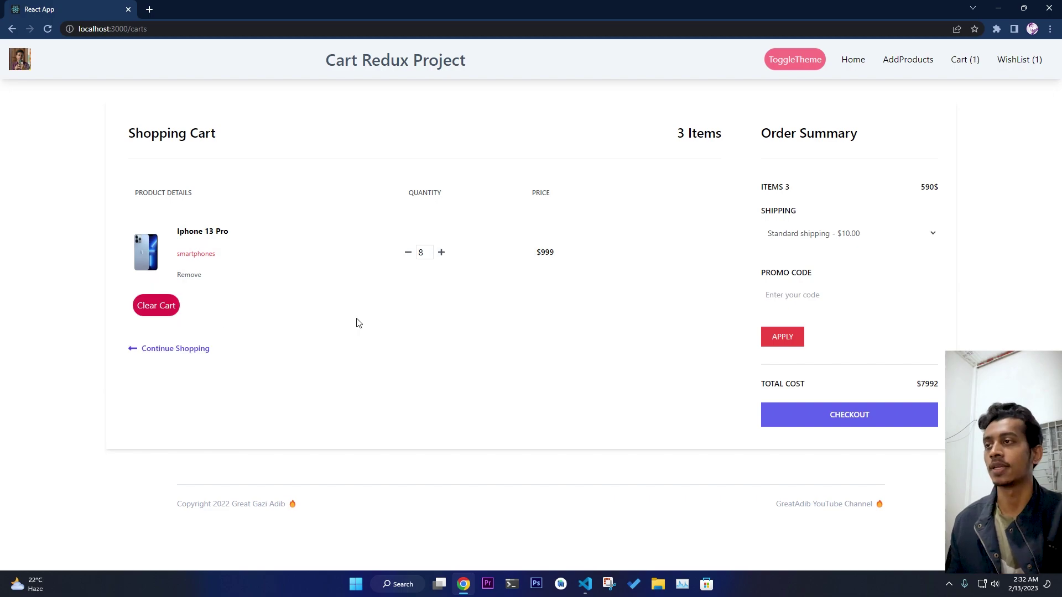
click(159, 313)
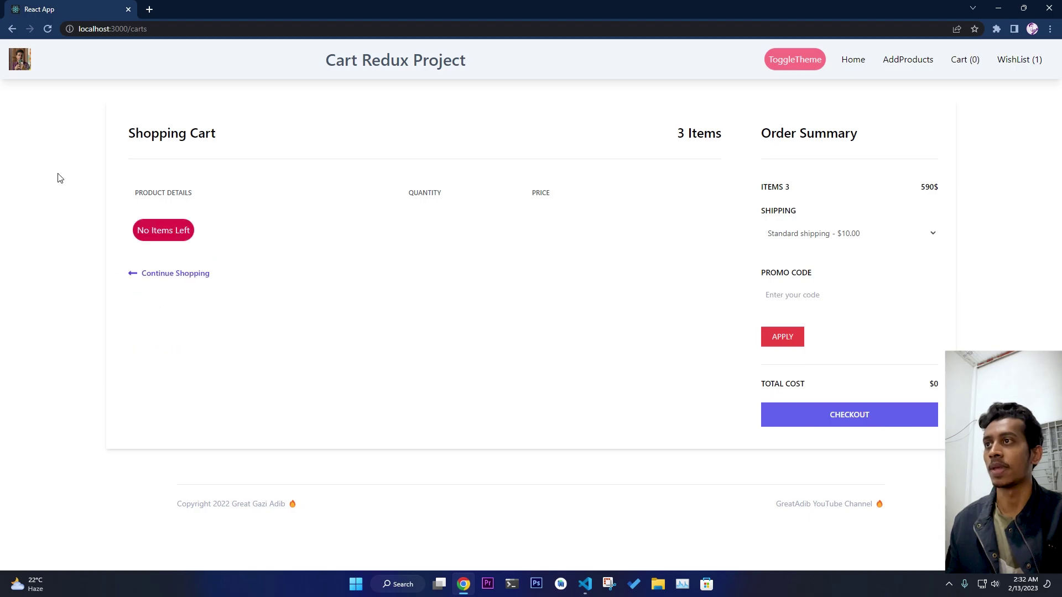
click(22, 66)
Remove the Samsung S22 Ultra from the wishlist and return to the home grid
scroll(400, 375, down, 1)
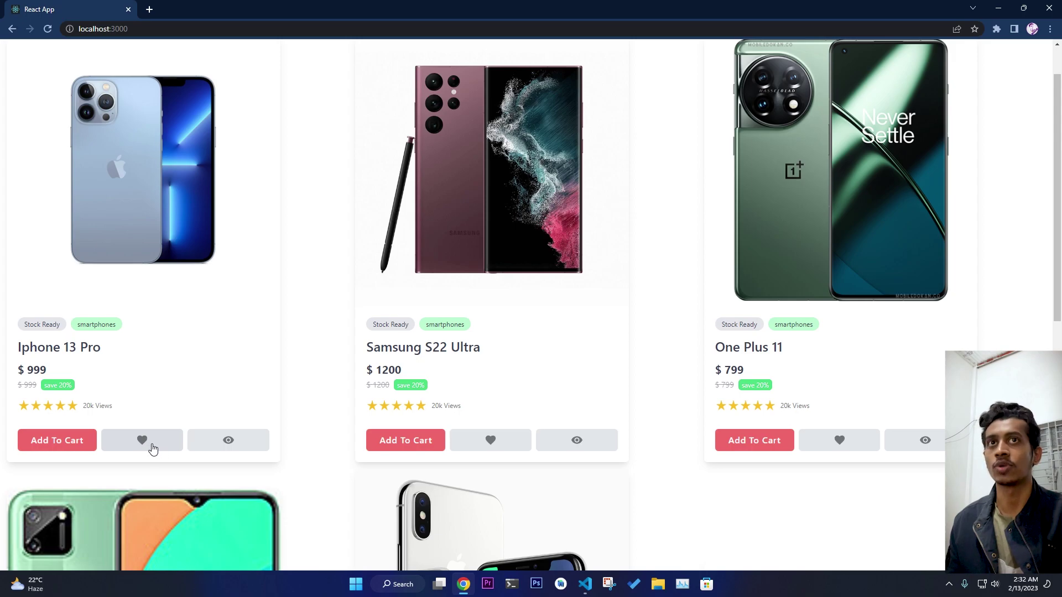
scroll(149, 445, up, 1)
click(1013, 64)
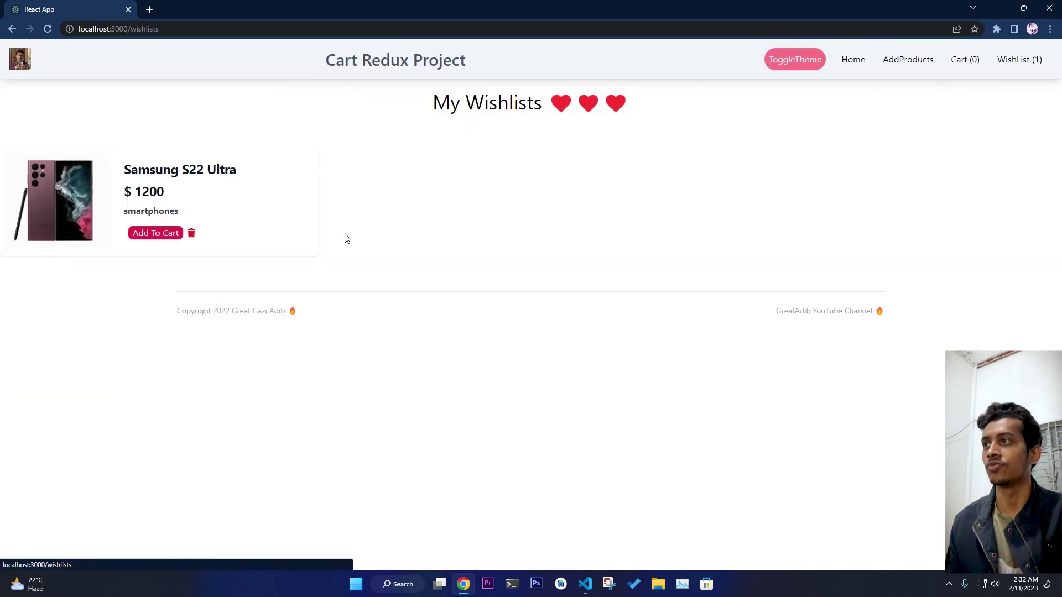
click(191, 237)
click(12, 66)
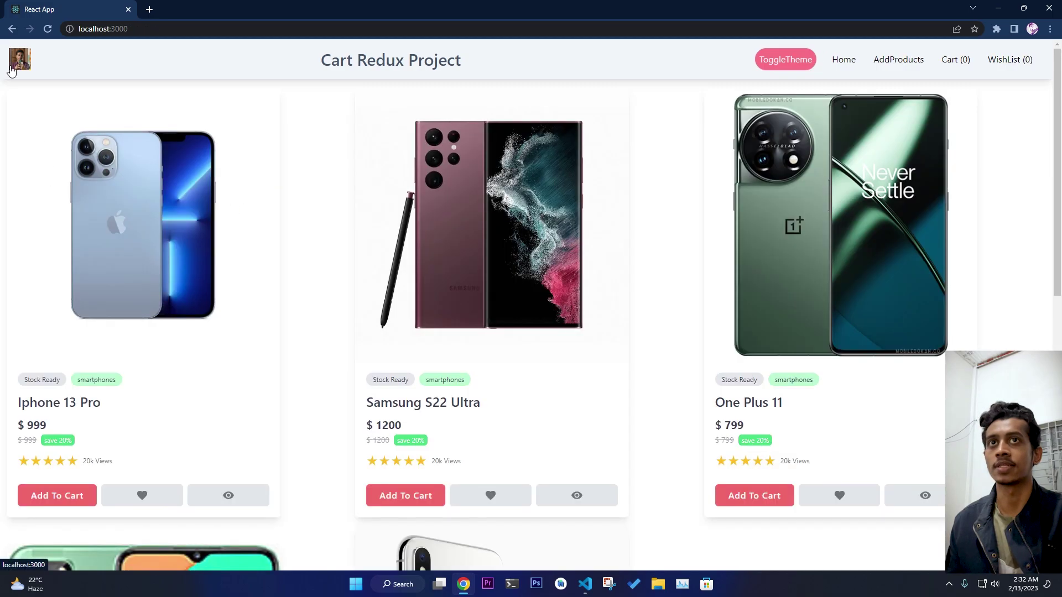
Wishlist the Samsung S22 Ultra and the One Plus 11 from the product grid
scroll(564, 332, down, 2)
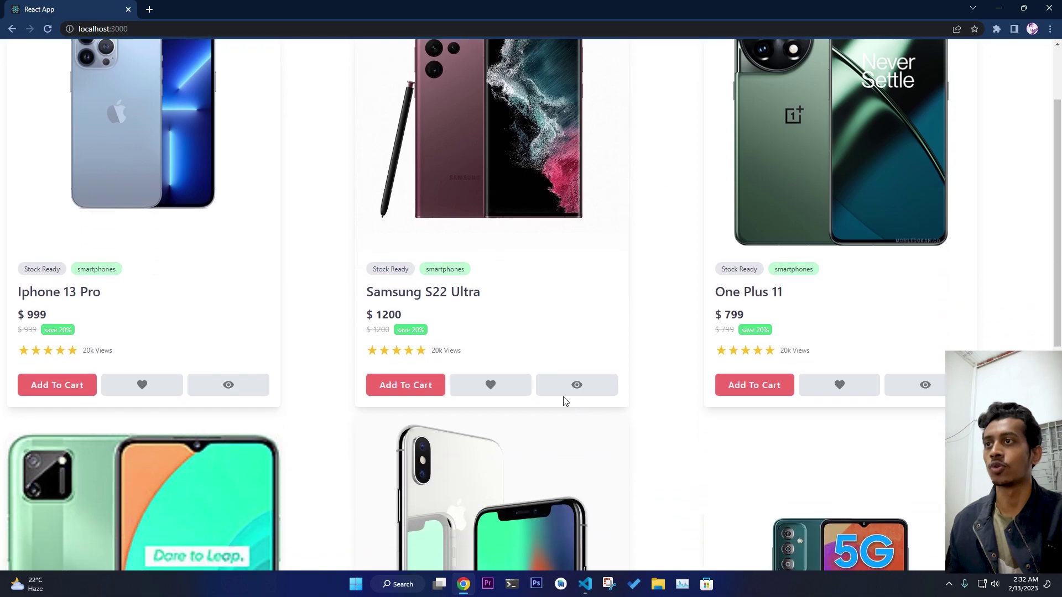
click(480, 387)
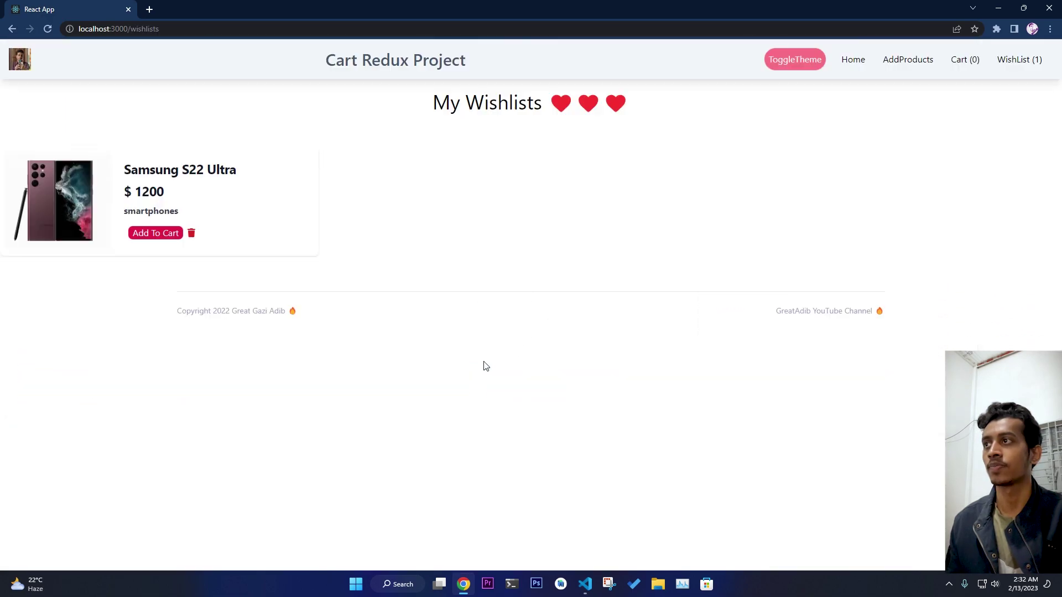
click(12, 28)
scroll(720, 365, down, 3)
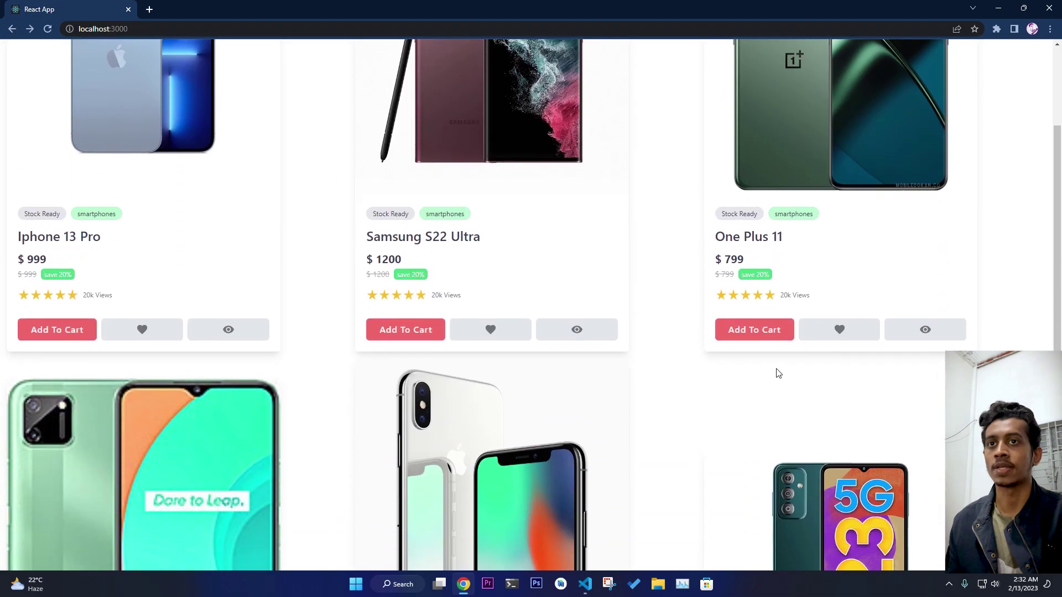
click(828, 335)
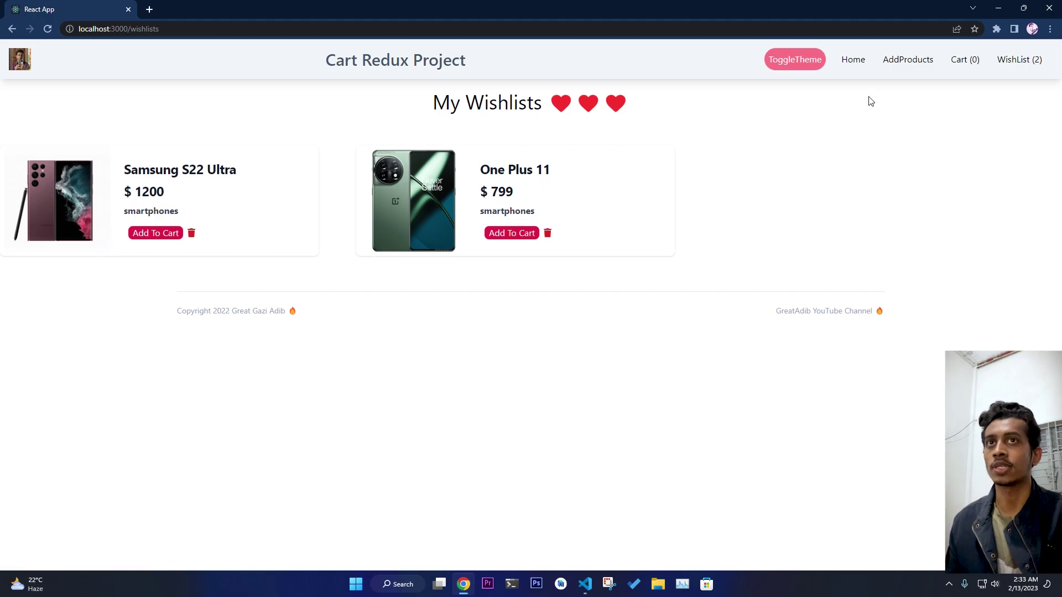
Check the cart, then add the Samsung S22 Ultra to the cart from the wishlist
click(964, 59)
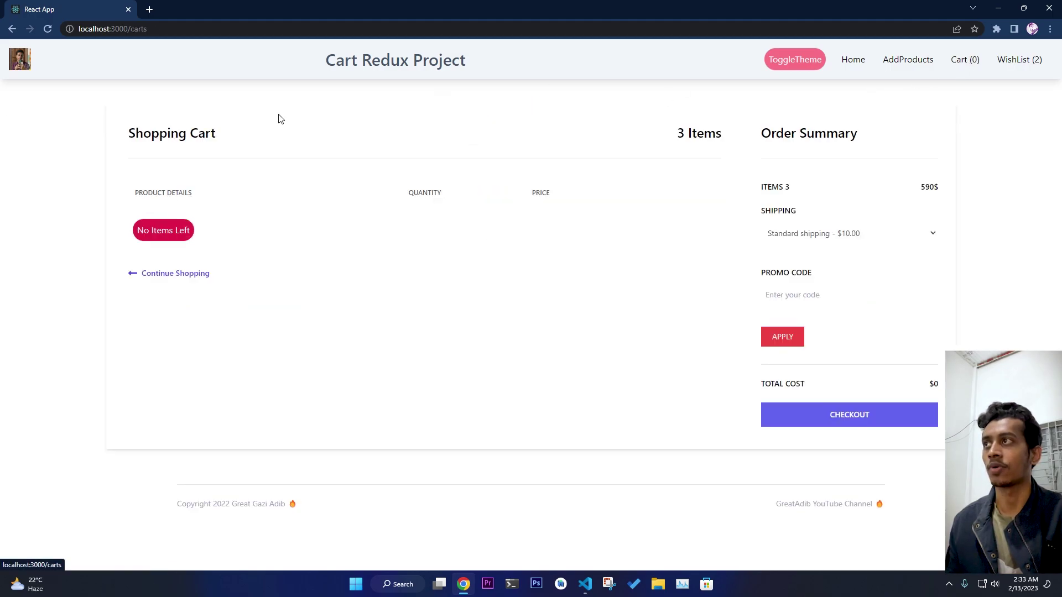
click(11, 29)
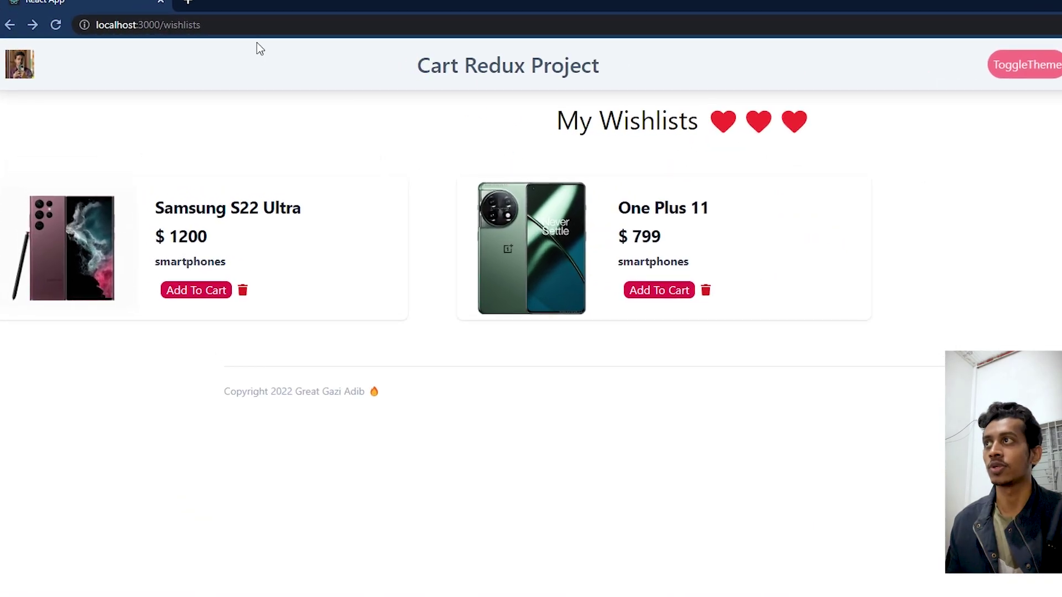
drag(244, 26, 42, 22)
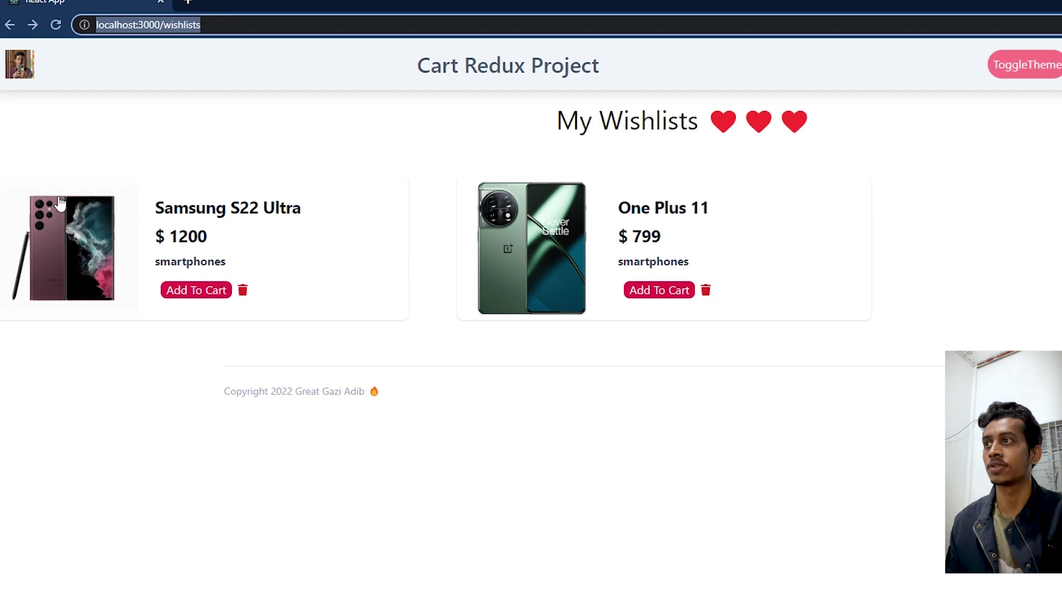
click(184, 293)
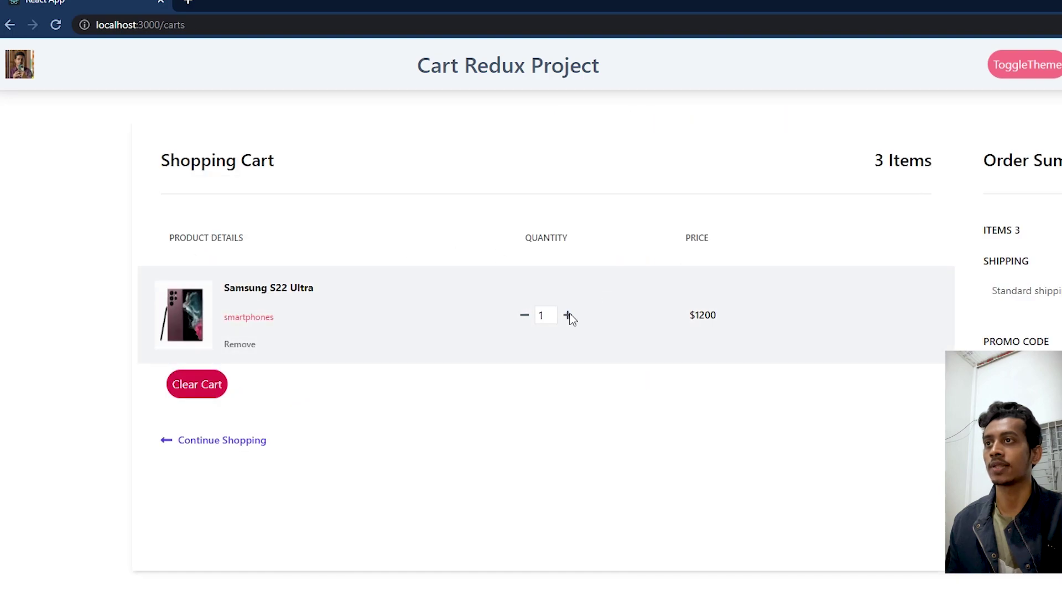
Adjust the Samsung S22 Ultra quantity in the cart to 2
click(568, 316)
triple_click(568, 316)
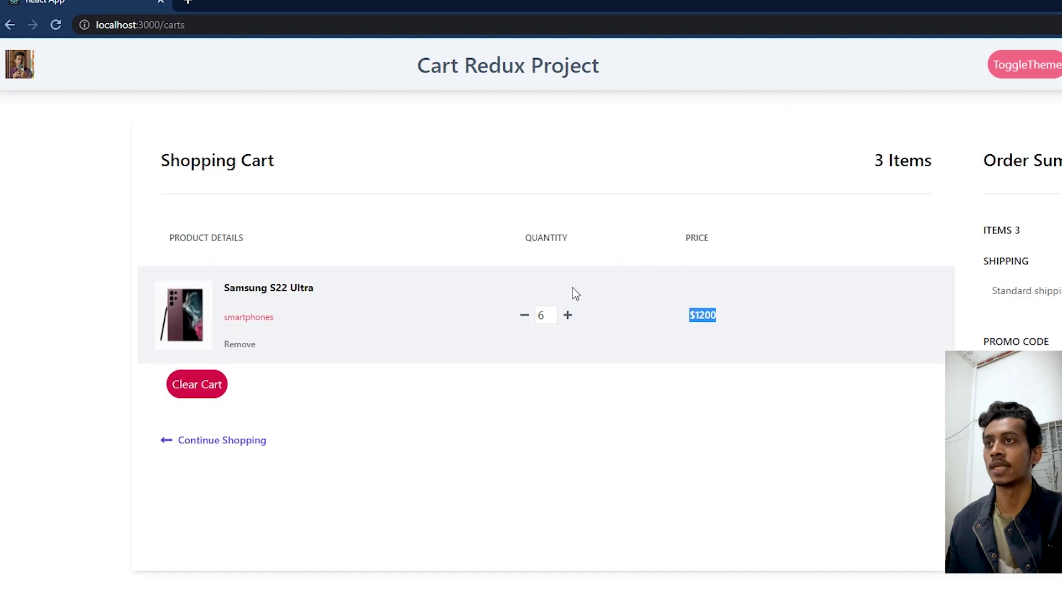
click(524, 316)
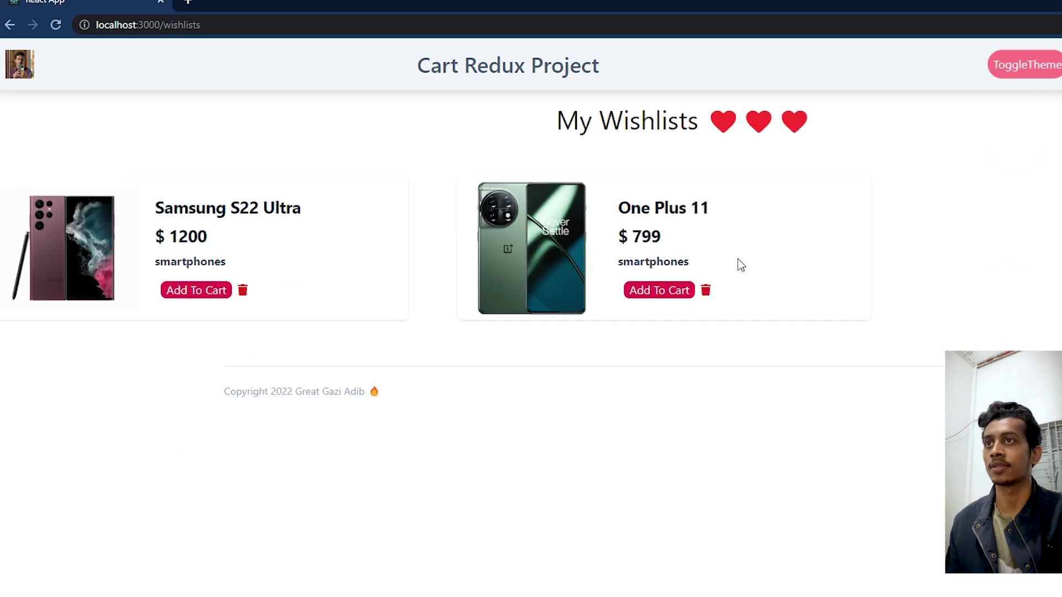
Add the One Plus 11, then lower it to zero to remove it, leaving a $2400 total
click(660, 292)
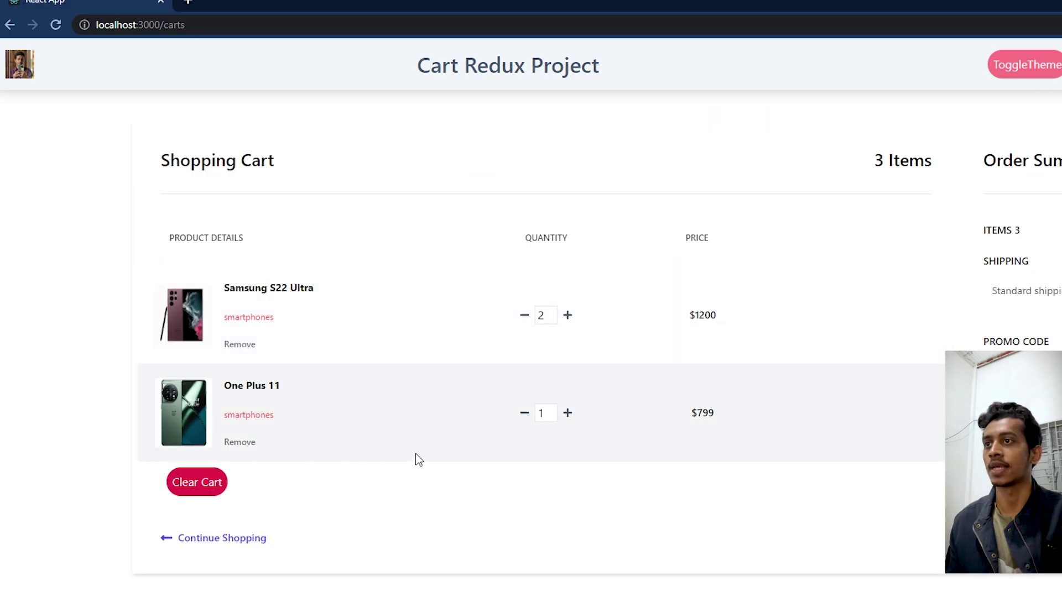
double_click(568, 413)
double_click(524, 413)
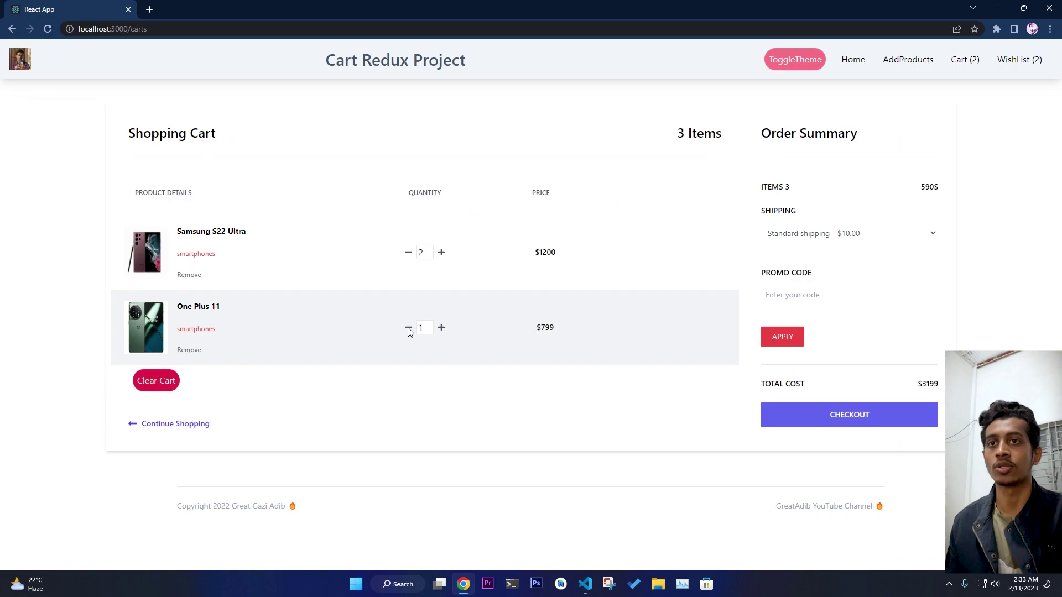
click(408, 328)
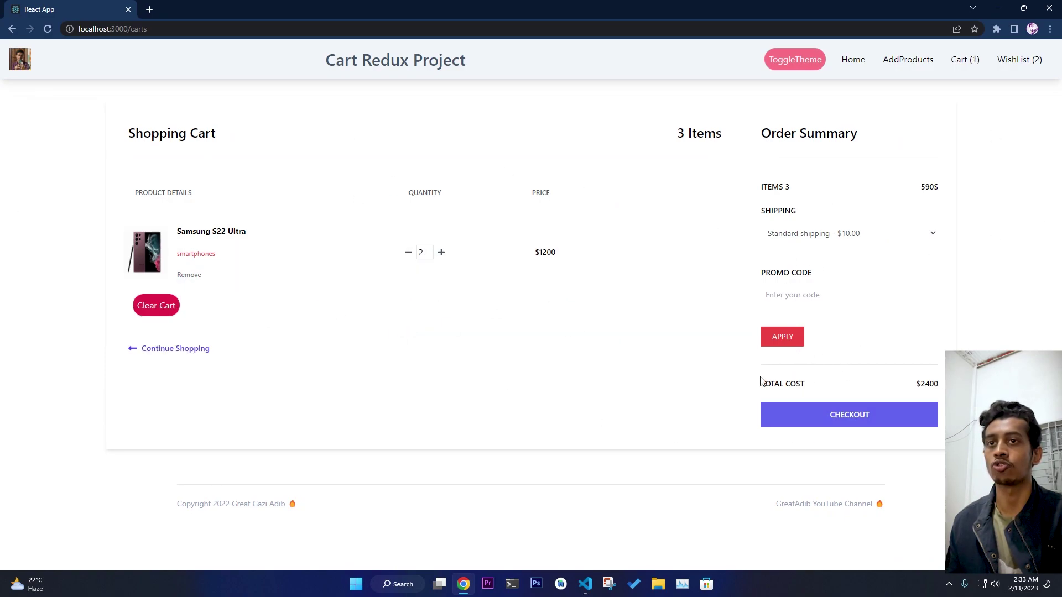
drag(915, 384, 942, 387)
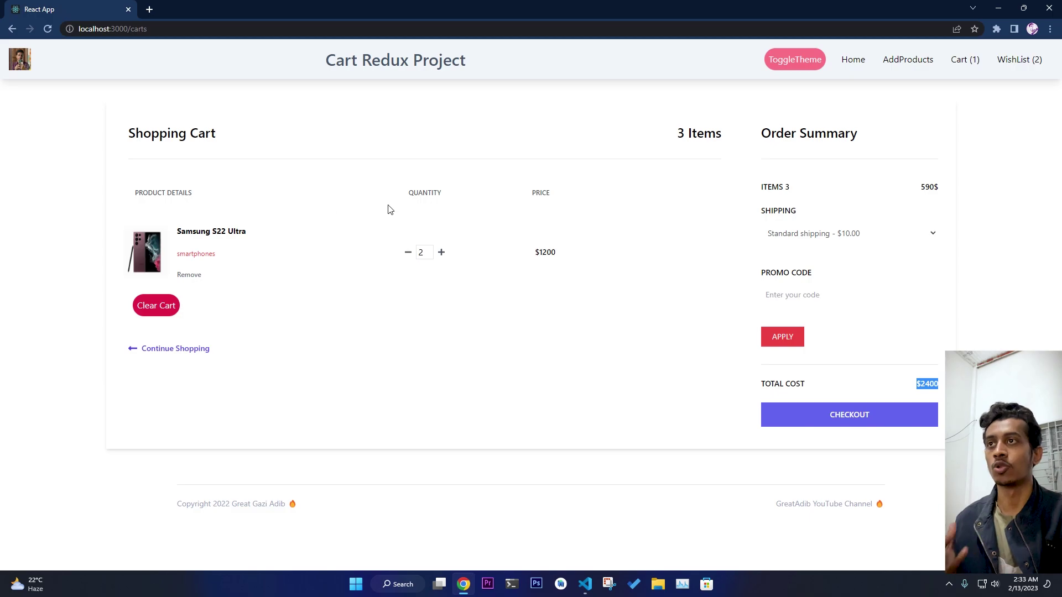
Toggle the theme several times, including on the Add Products page, ending in light
click(781, 63)
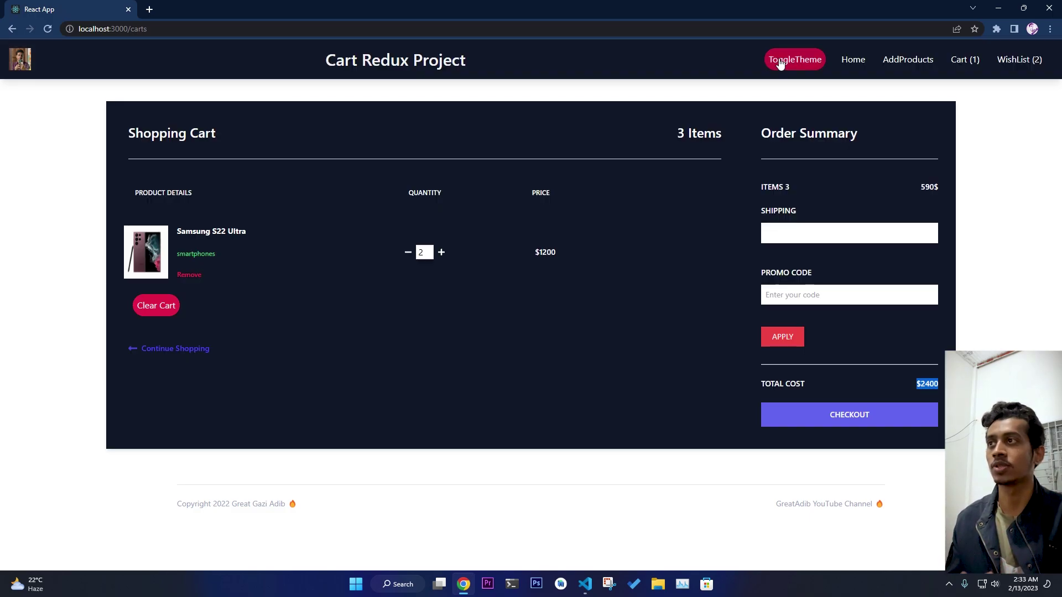
click(781, 63)
click(781, 63)
click(781, 63)
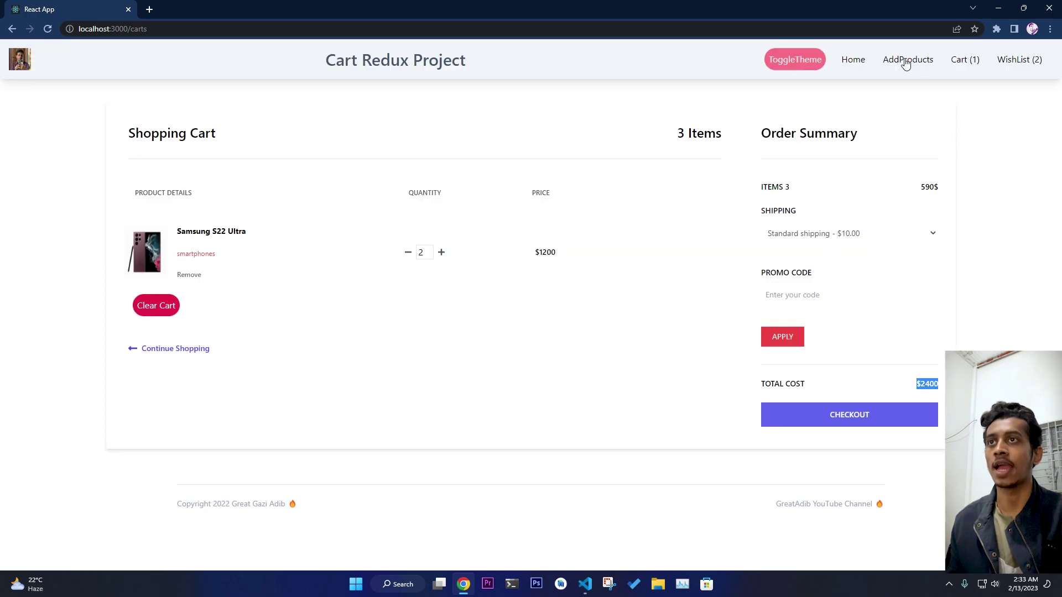
click(905, 60)
click(789, 64)
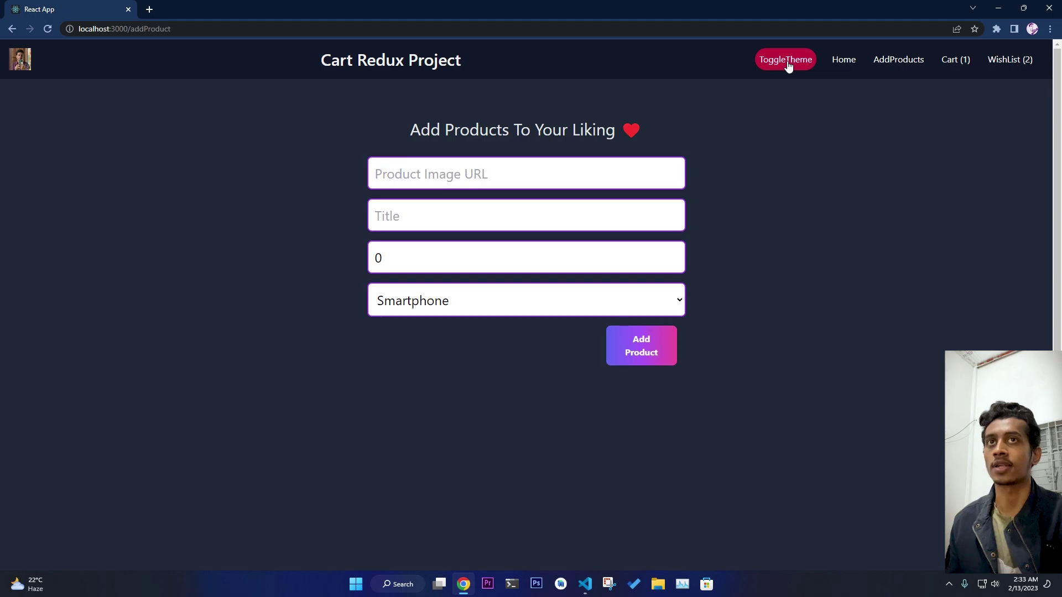
click(790, 65)
In the dark theme, remove the One Plus 11 and Samsung S22 Ultra from the wishlist
click(1012, 62)
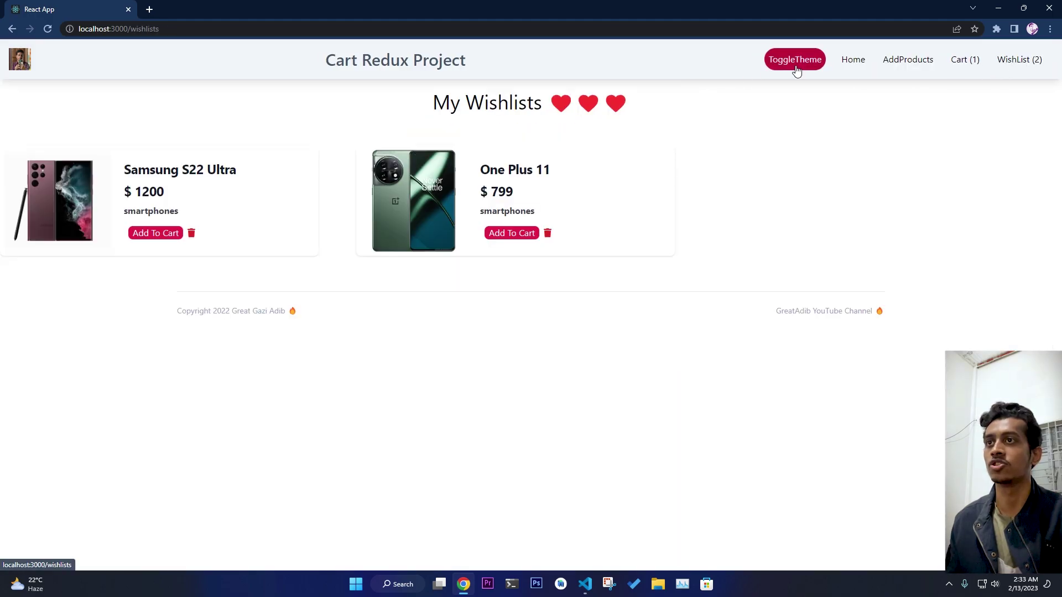
click(804, 67)
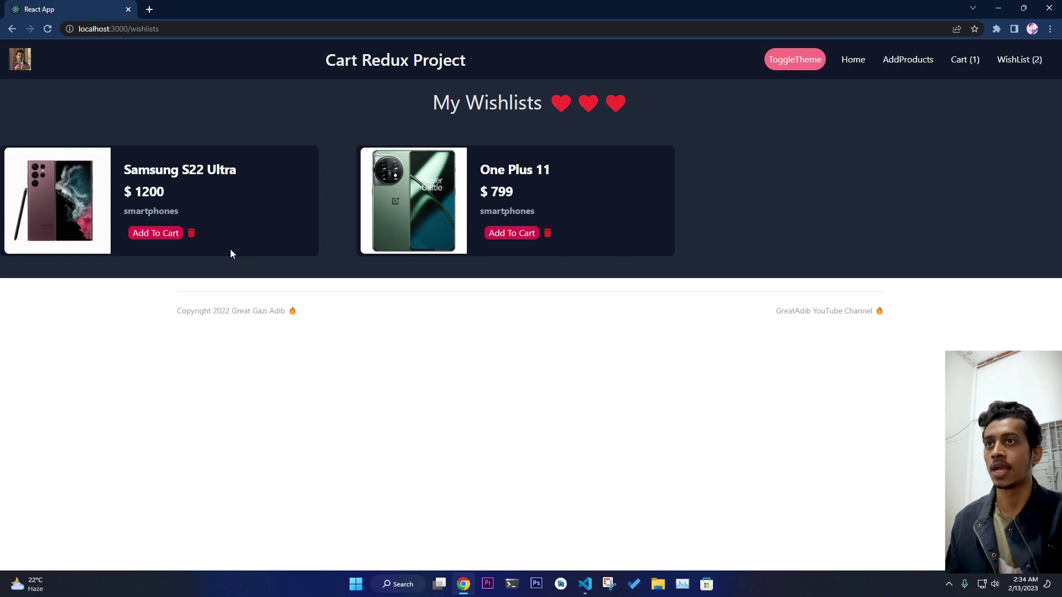
click(547, 235)
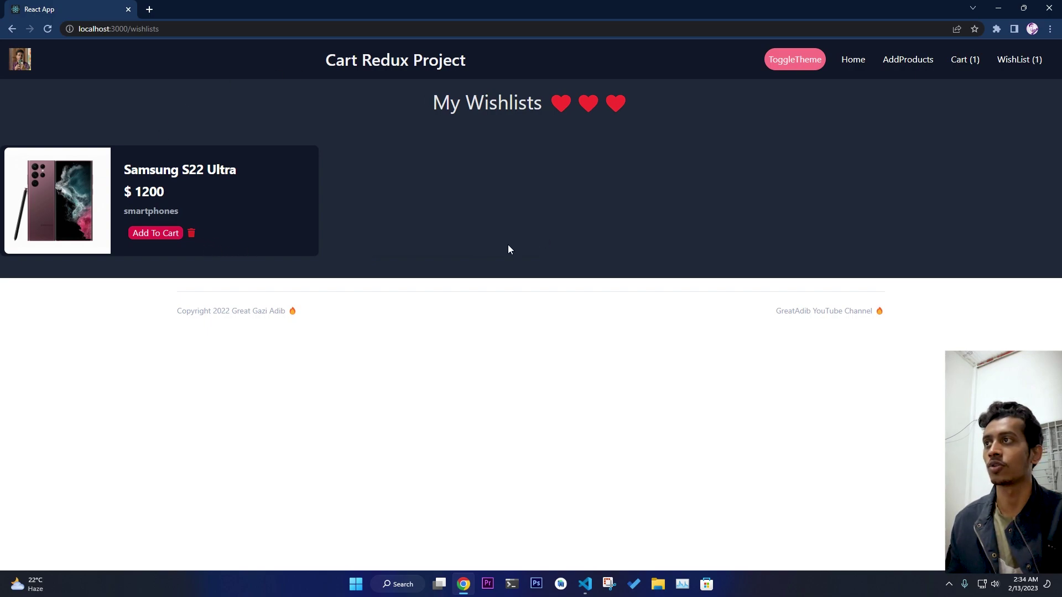
click(191, 234)
click(23, 65)
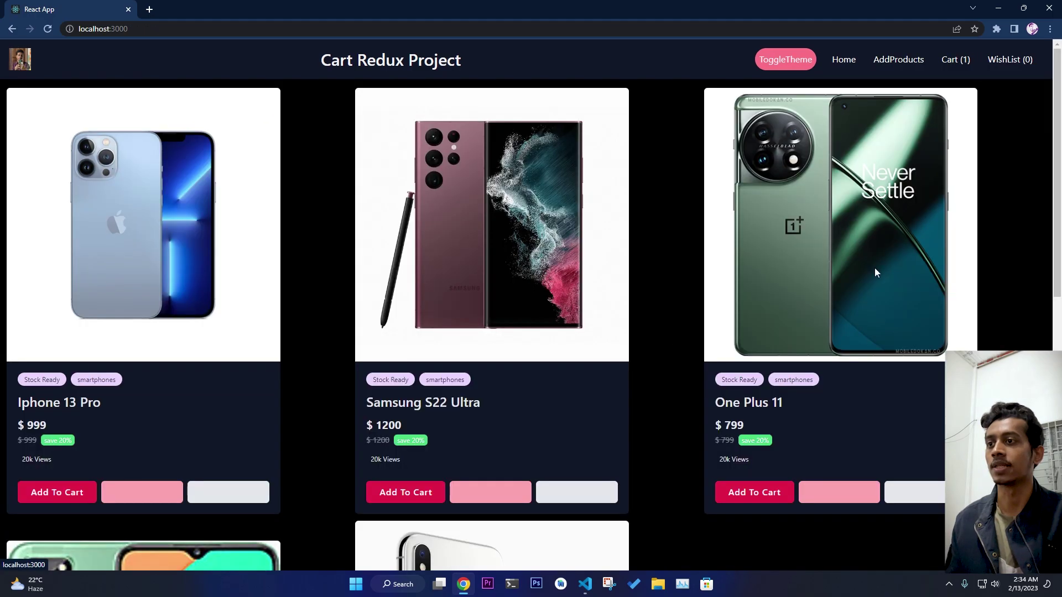
Open the Iphone 13 Pro detail page and add it to the wishlist
scroll(234, 288, down, 4)
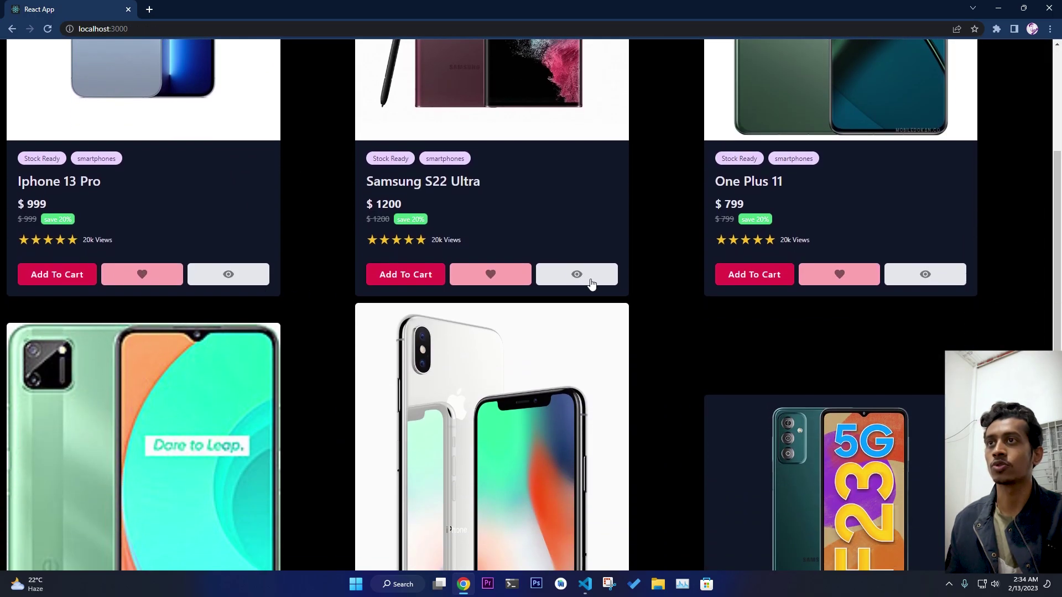
scroll(326, 311, up, 2)
scroll(229, 384, down, 1)
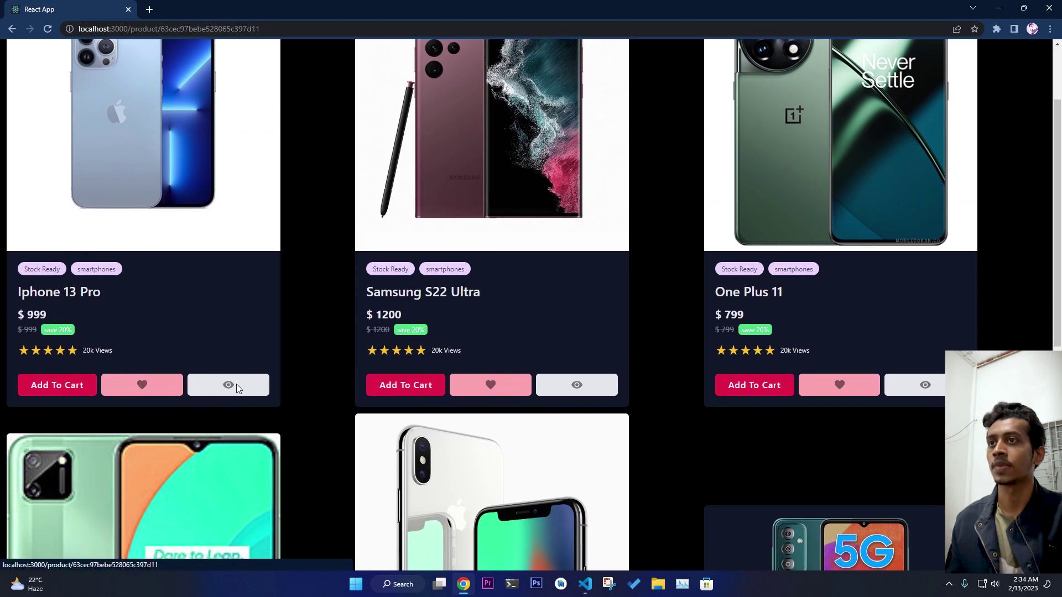
click(237, 388)
drag(472, 192, 589, 326)
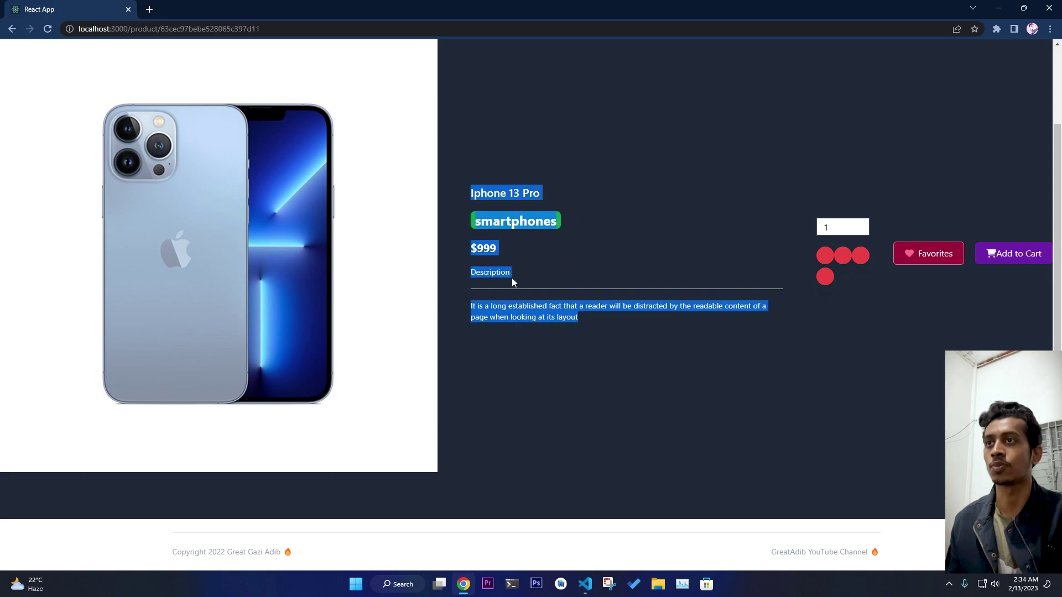
click(765, 327)
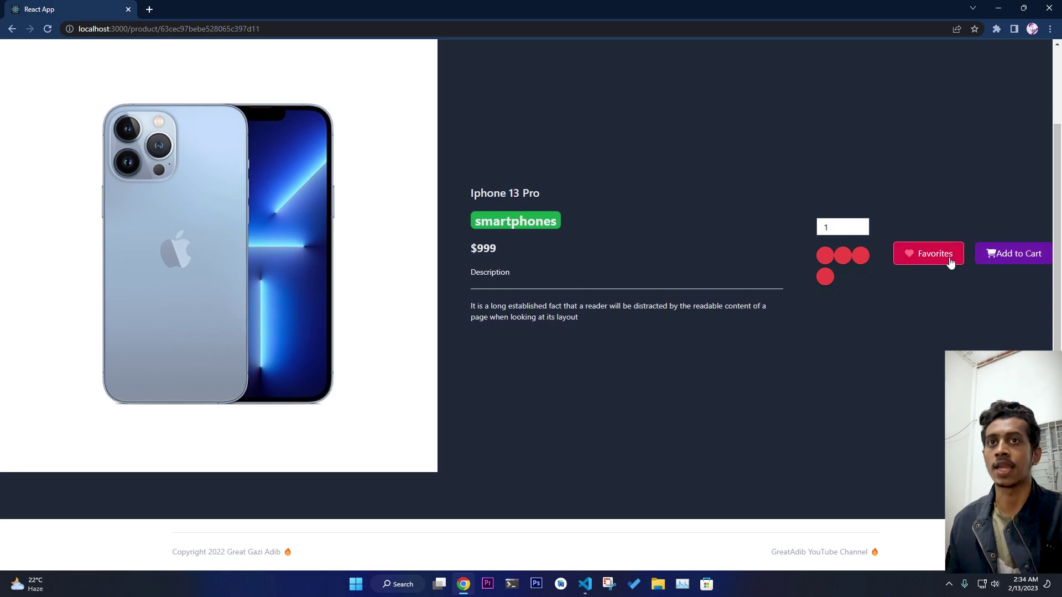
click(929, 260)
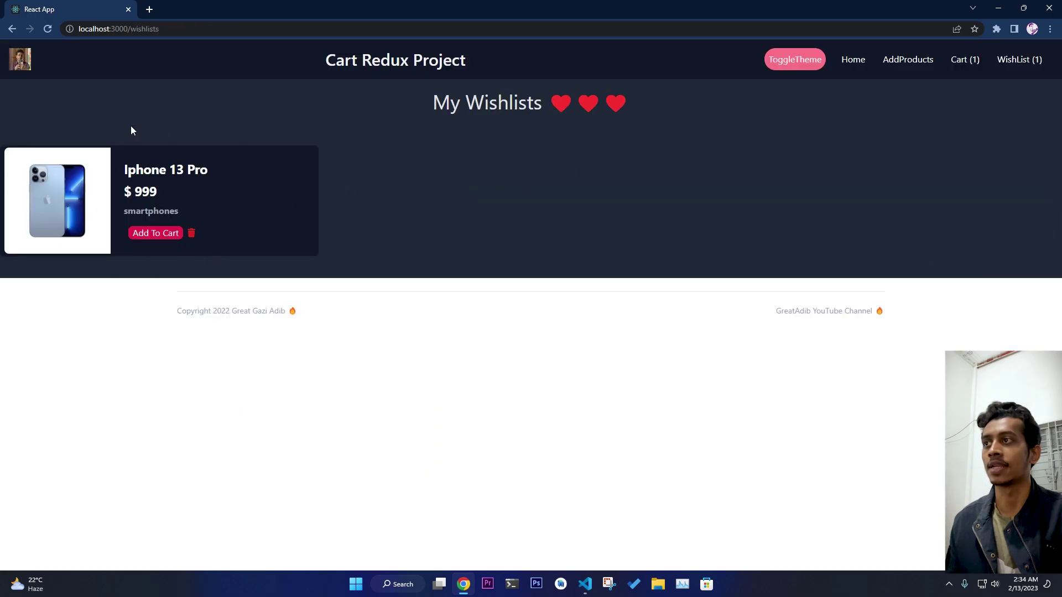
Return to the grid, clear the shopping cart, and continue shopping
click(12, 29)
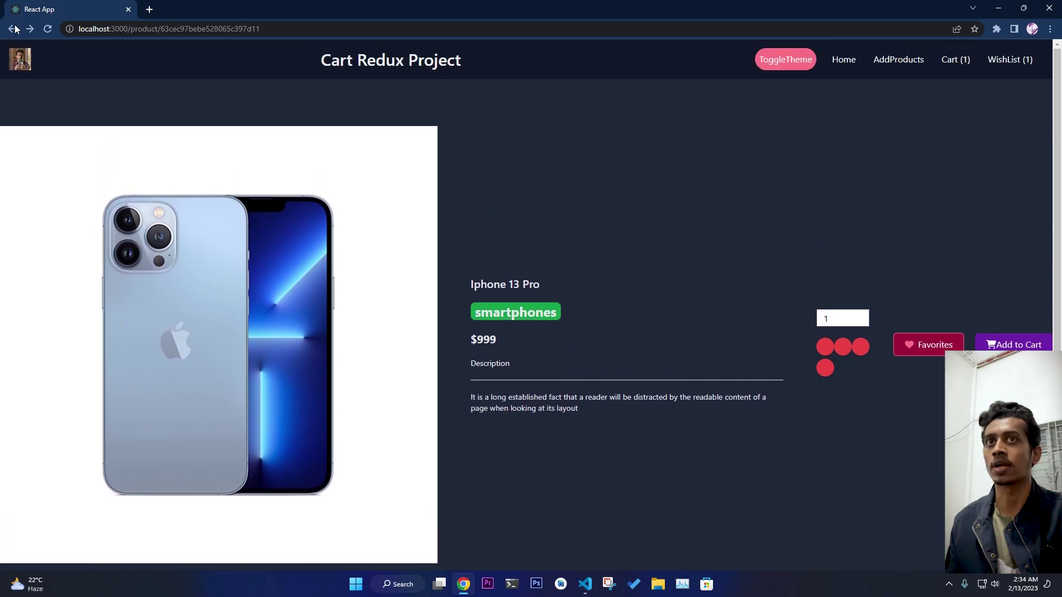
click(15, 28)
scroll(917, 111, up, 2)
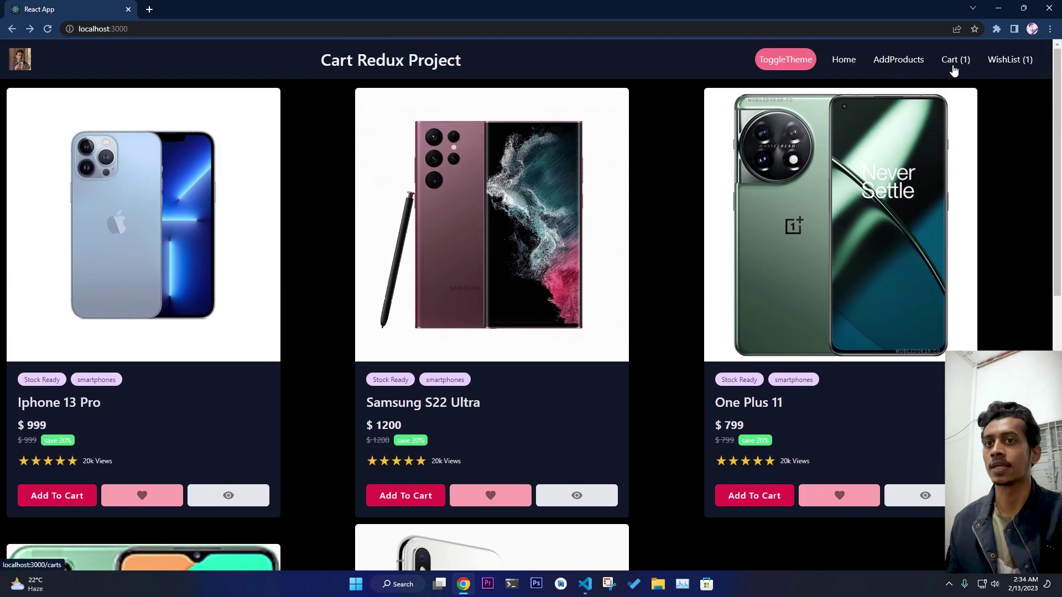
click(954, 60)
click(156, 305)
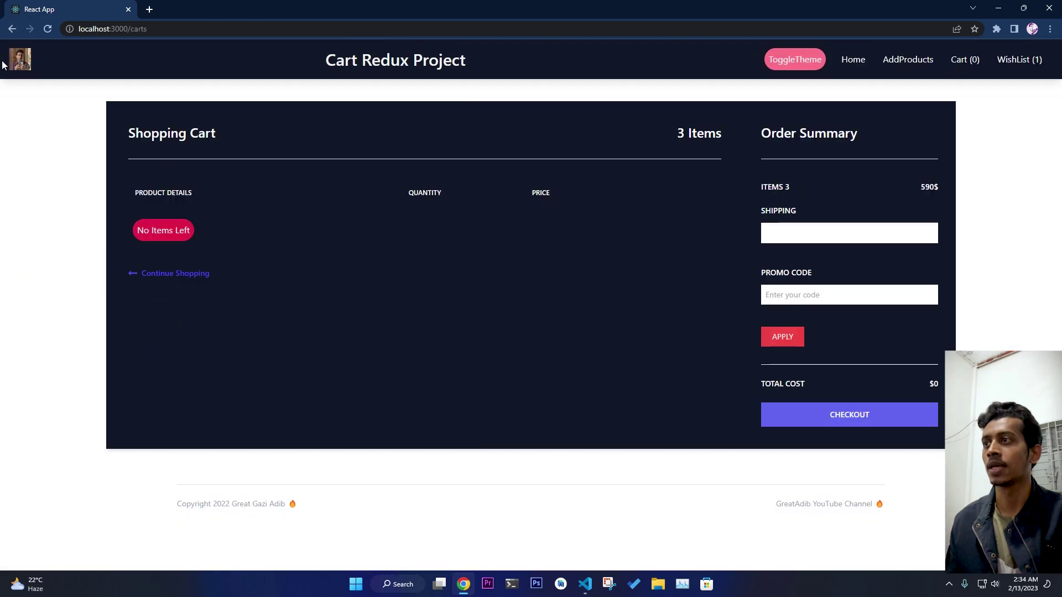
click(171, 273)
scroll(229, 334, down, 3)
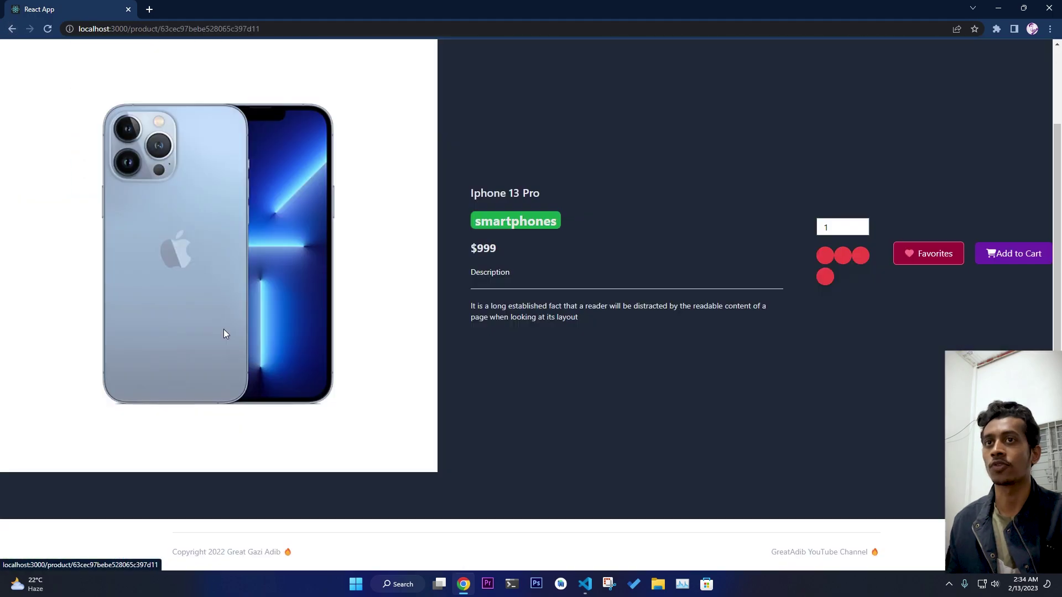
Add five Iphone 13 Pro from its product page, bringing the cart total to $4995
click(229, 331)
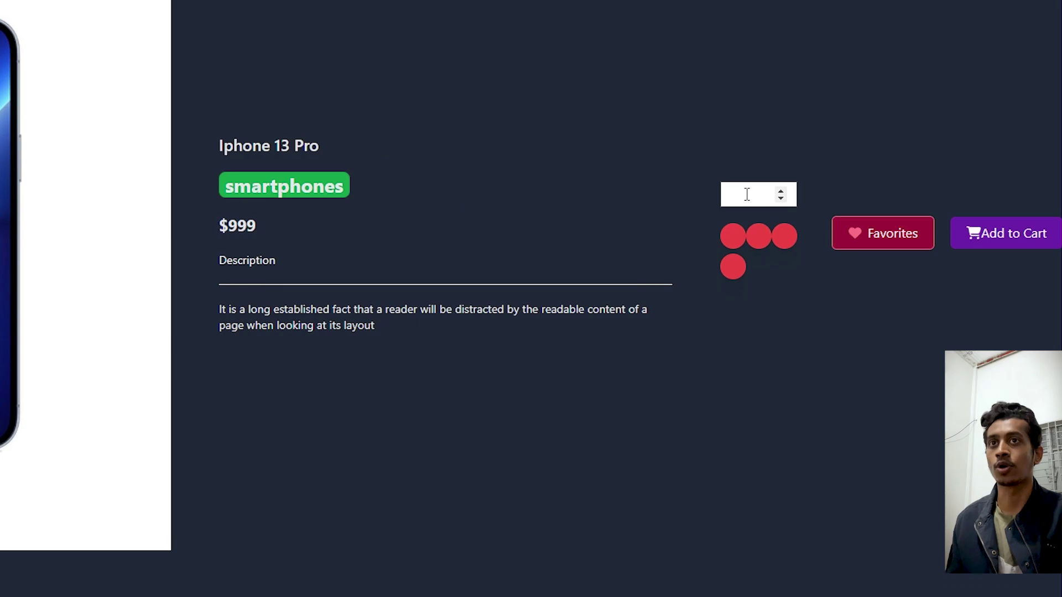
double_click(835, 227)
text(5)
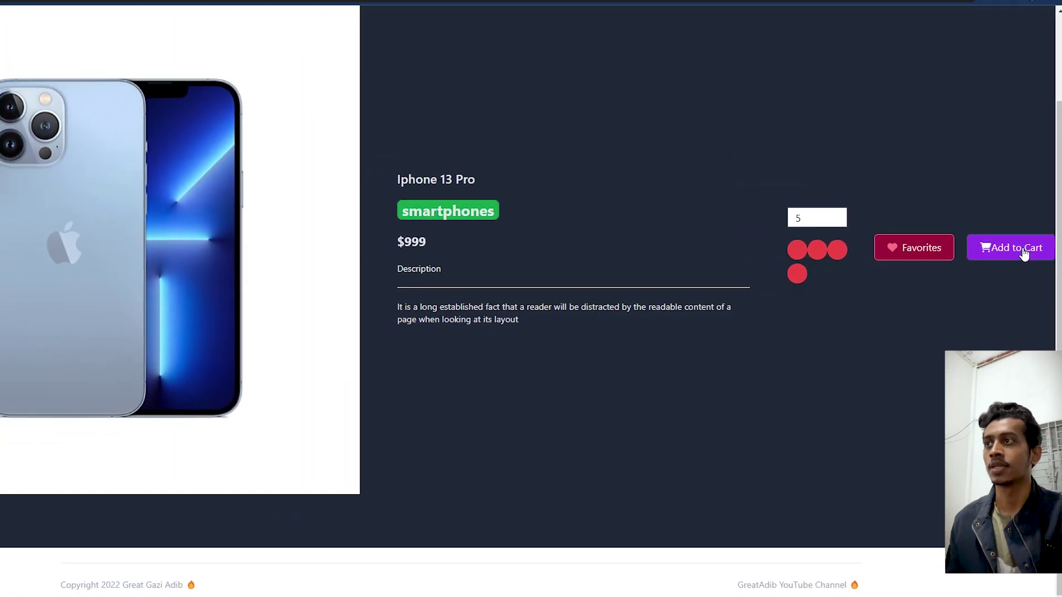
click(1034, 235)
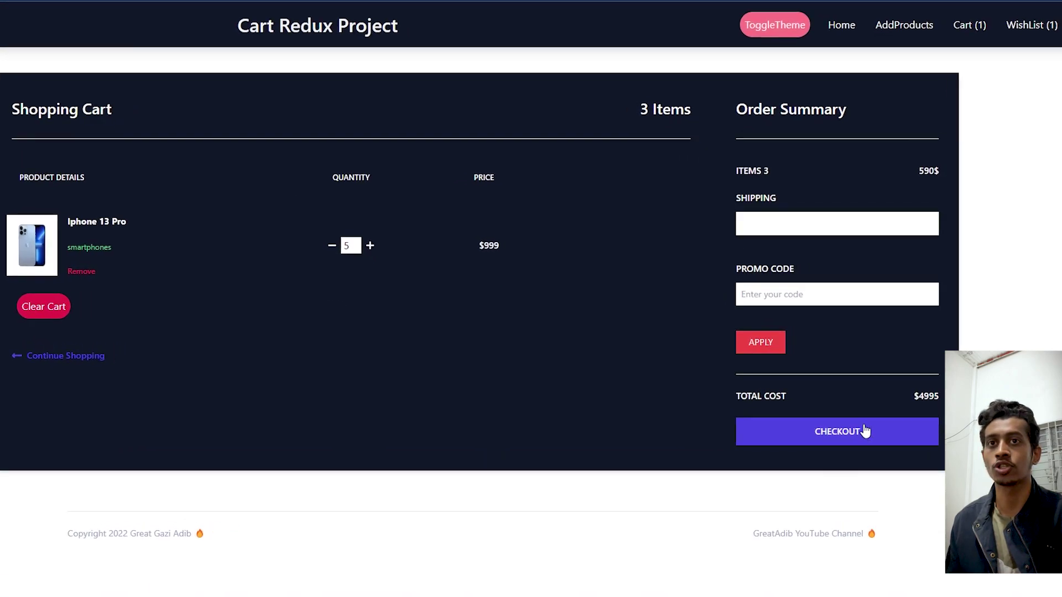
drag(916, 384, 939, 384)
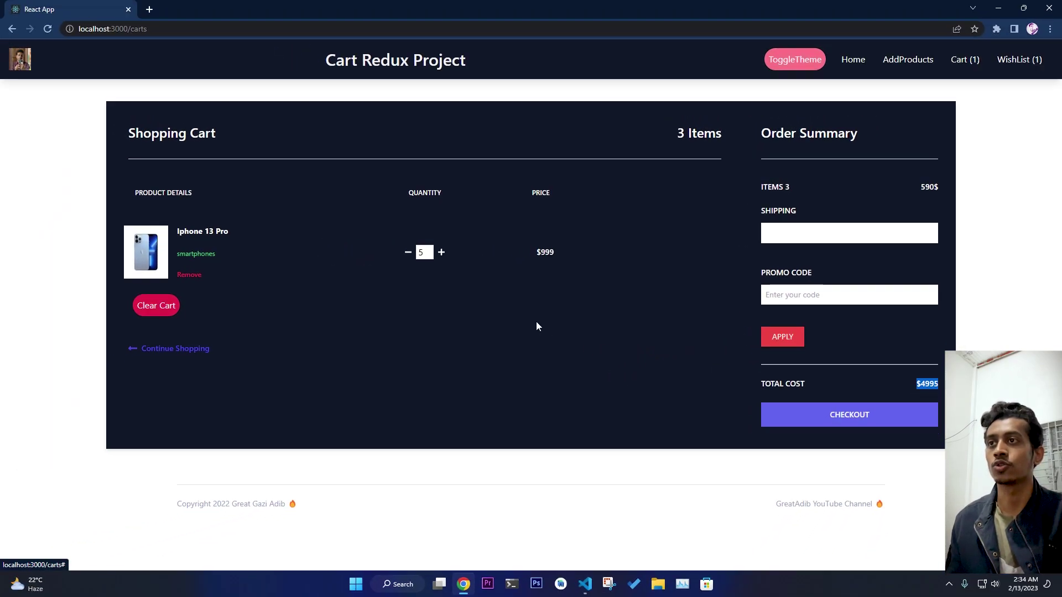
click(12, 29)
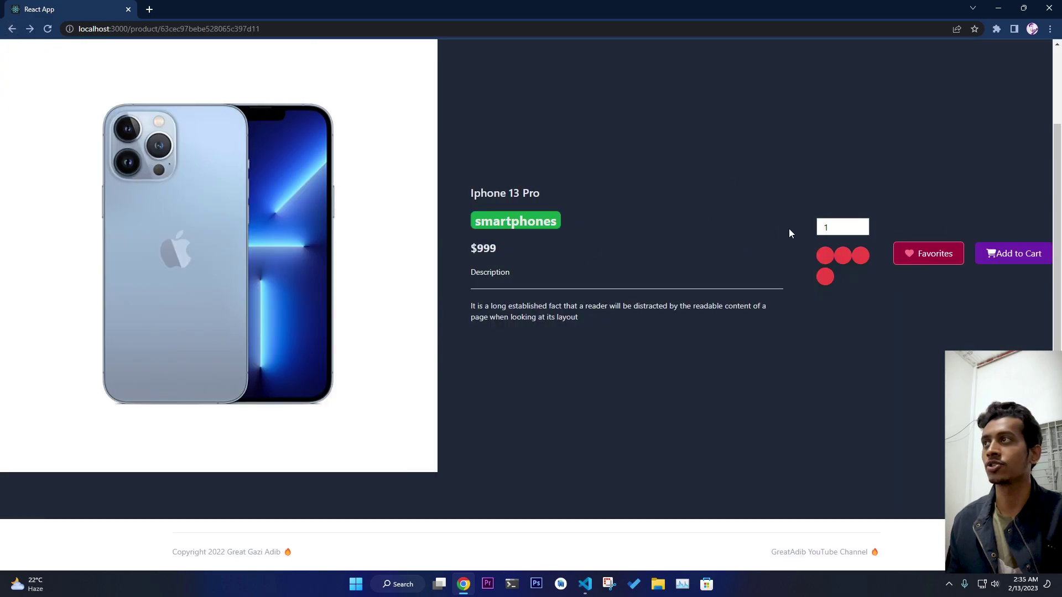
From the home grid, add two more Iphone 13 Pro, taking its quantity from 6 to 7
click(14, 31)
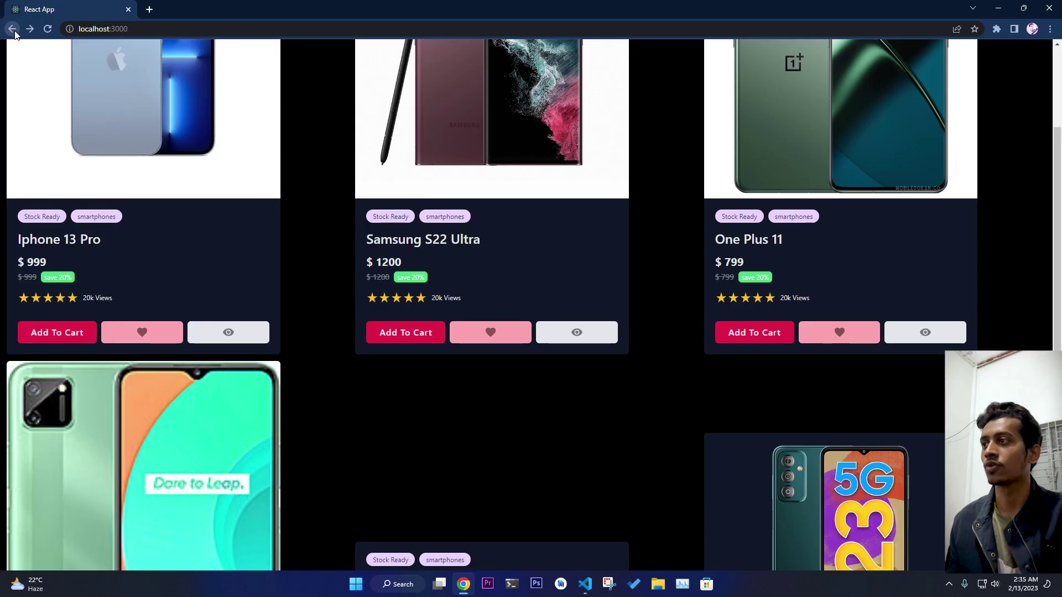
click(34, 334)
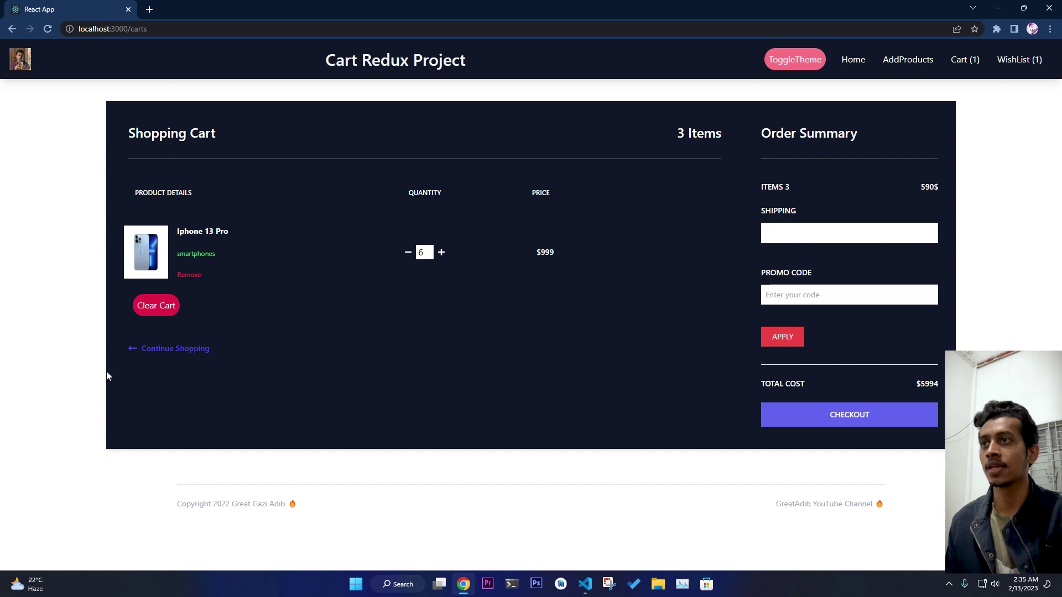
double_click(425, 252)
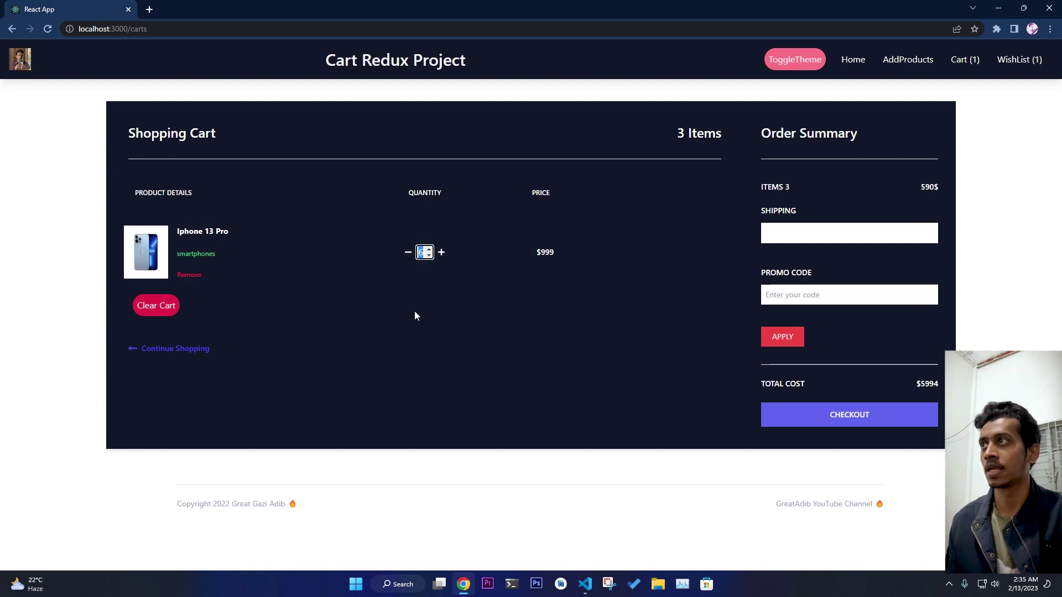
click(12, 28)
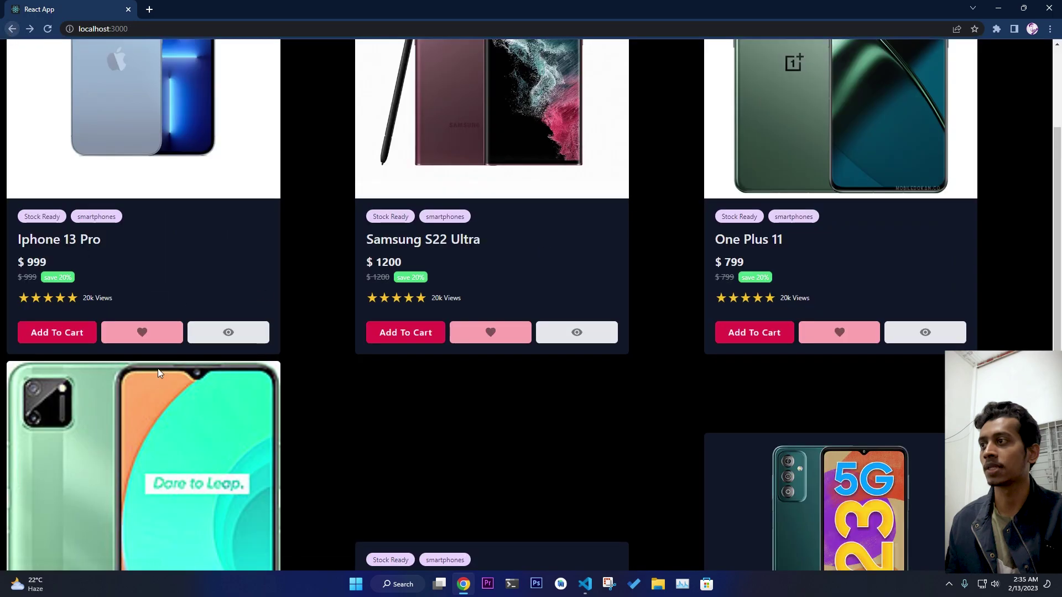
click(42, 337)
double_click(420, 254)
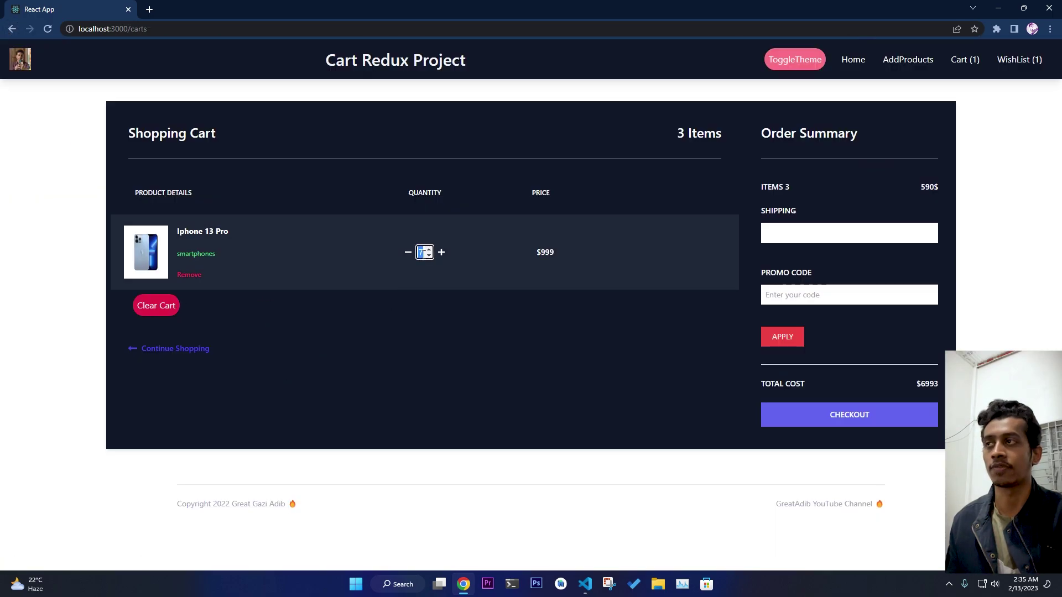
click(16, 30)
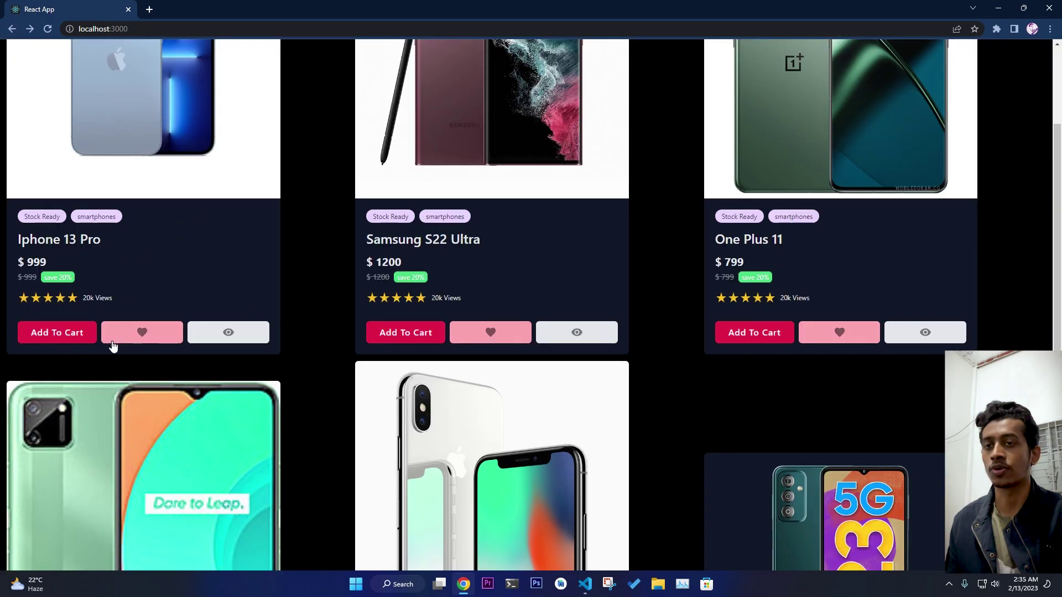
Check the wishlist page and return to the home phone grid
scroll(563, 150, up, 3)
scroll(529, 373, down, 2)
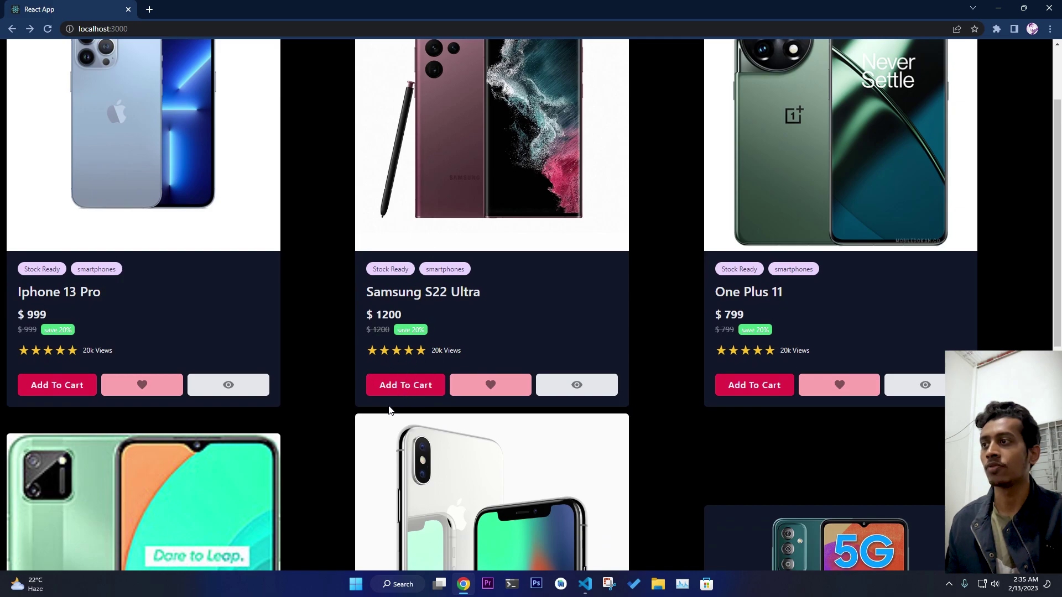
scroll(882, 175, up, 1)
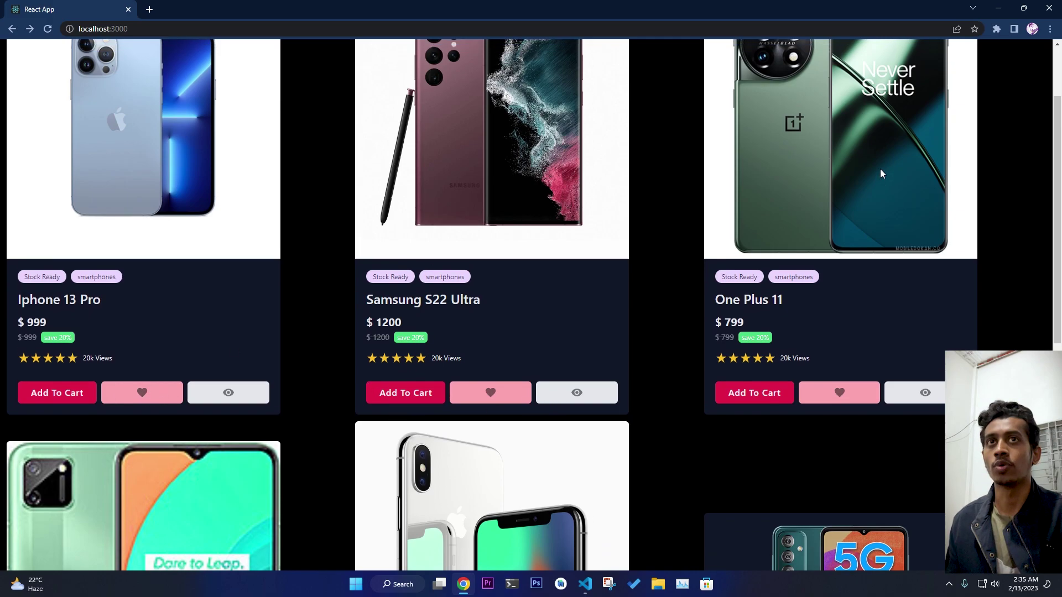
scroll(882, 175, up, 2)
click(1017, 62)
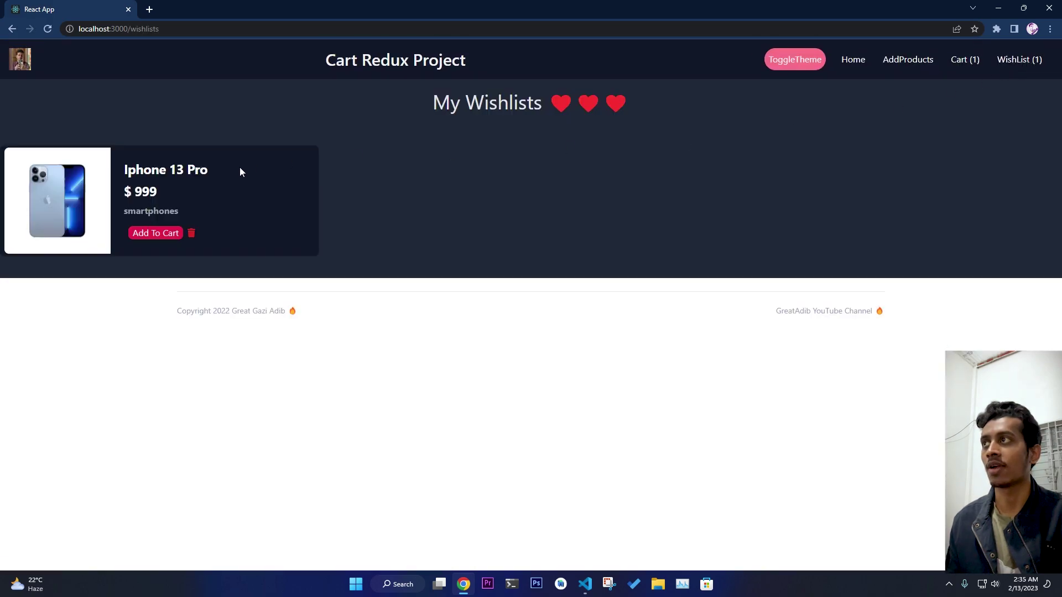
click(13, 29)
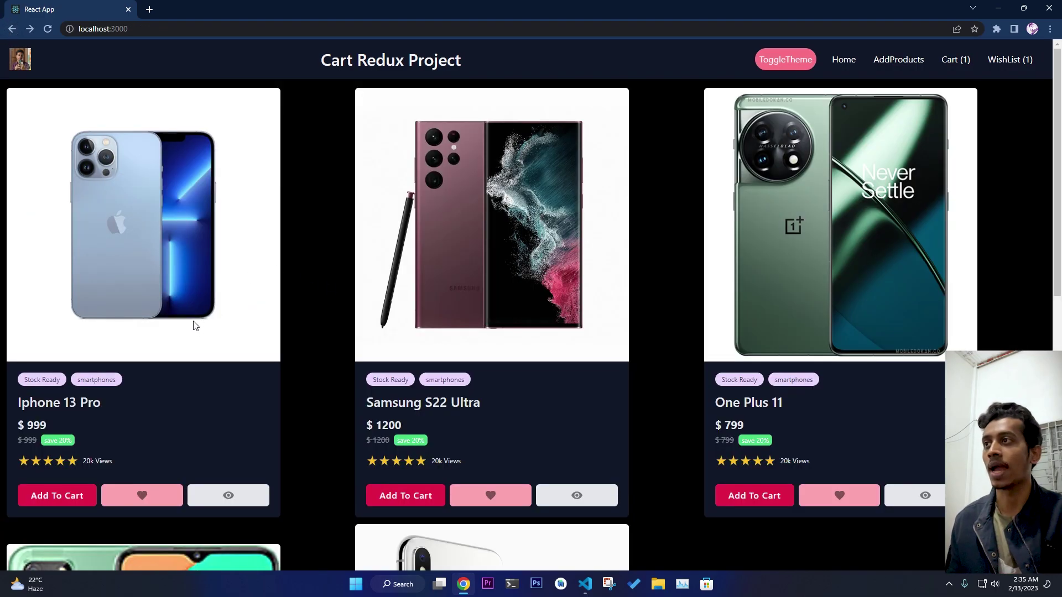
scroll(167, 338, down, 1)
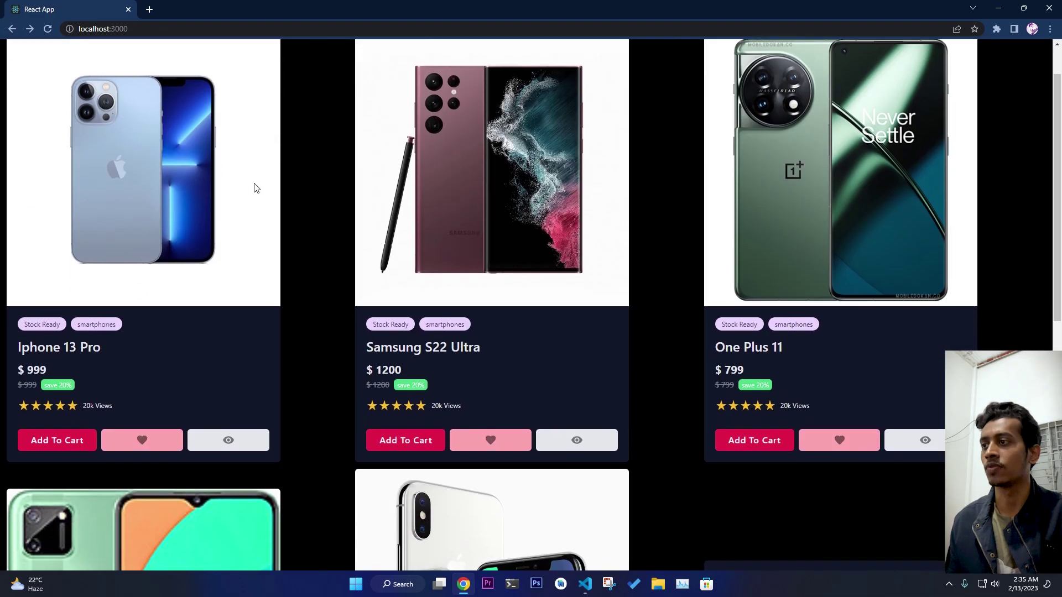
Try wishlisting the Iphone 13 Pro again and dismiss the already-in-wishlist warning
click(128, 444)
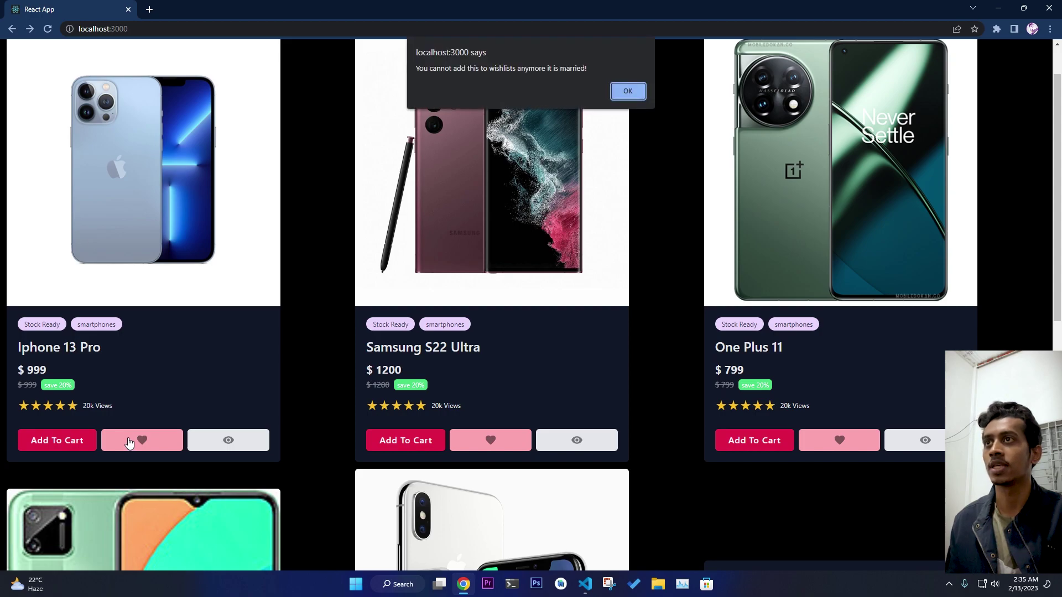
drag(416, 69, 584, 71)
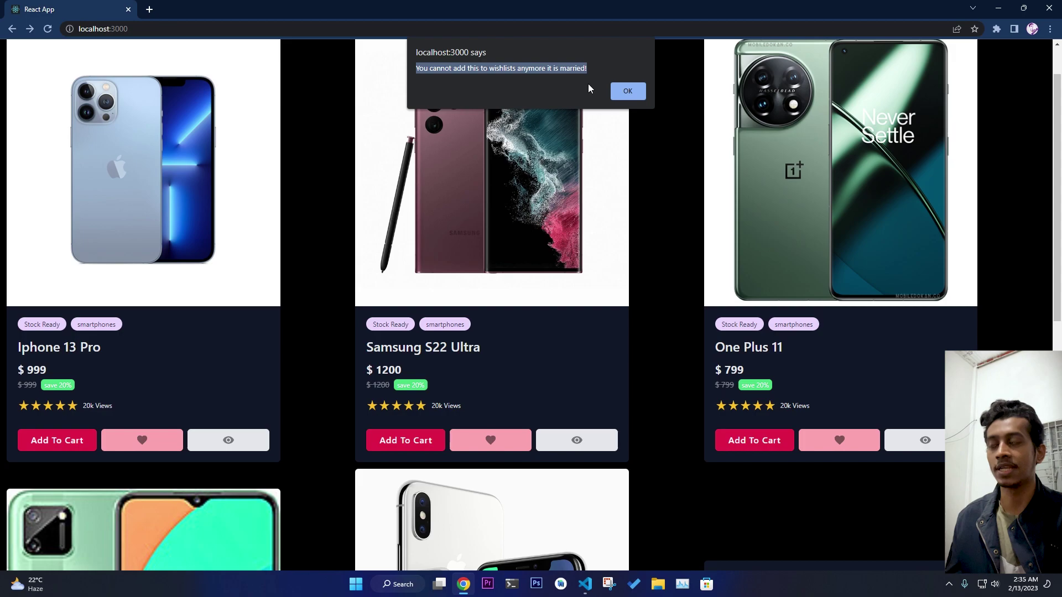
click(628, 92)
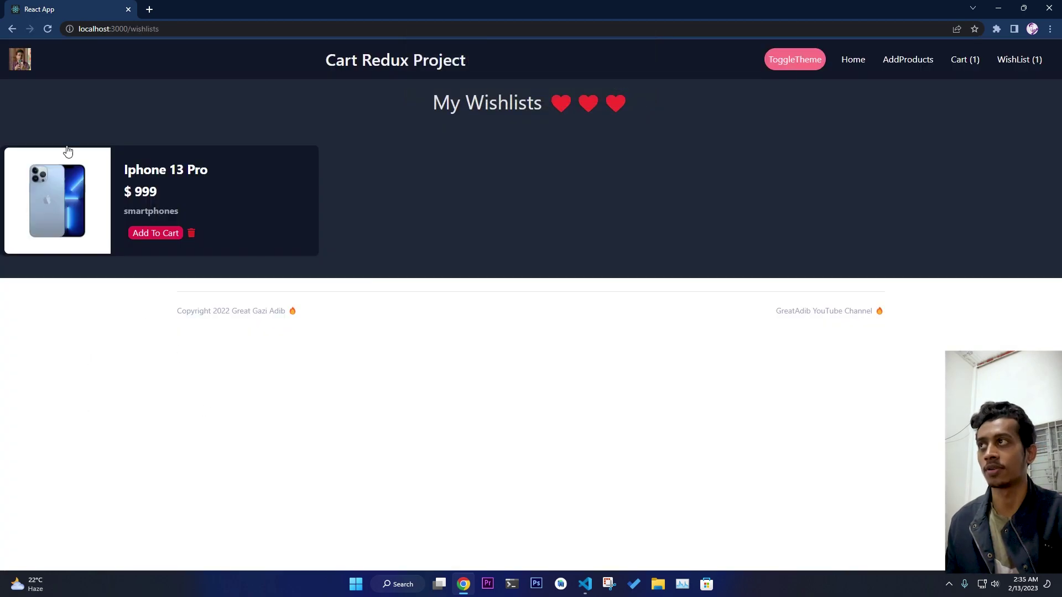
Open WishList (1) and go to the Iphone 13 Pro product page from it
click(11, 29)
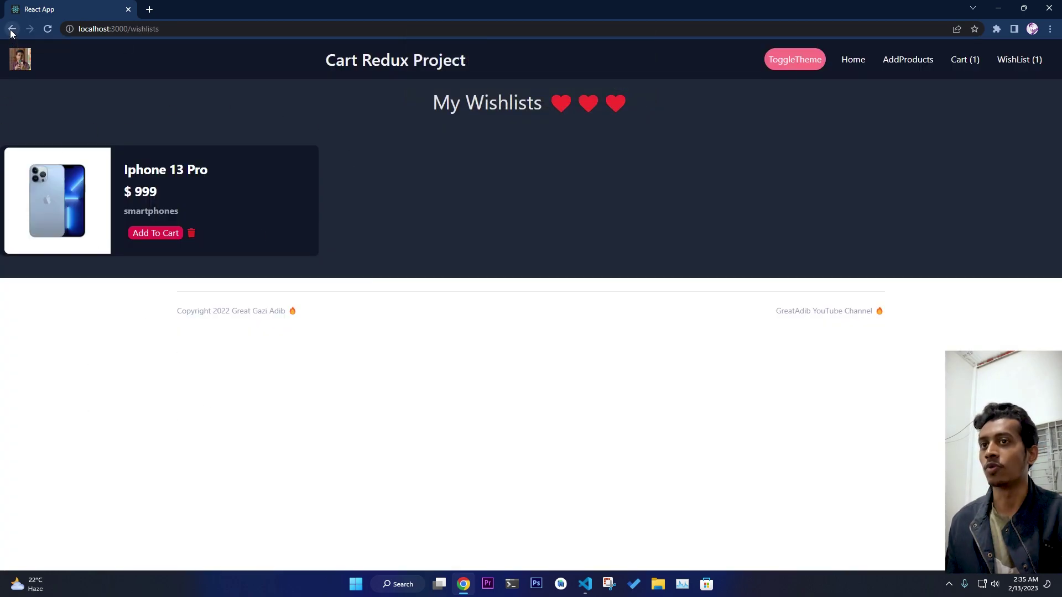
scroll(888, 146, up, 1)
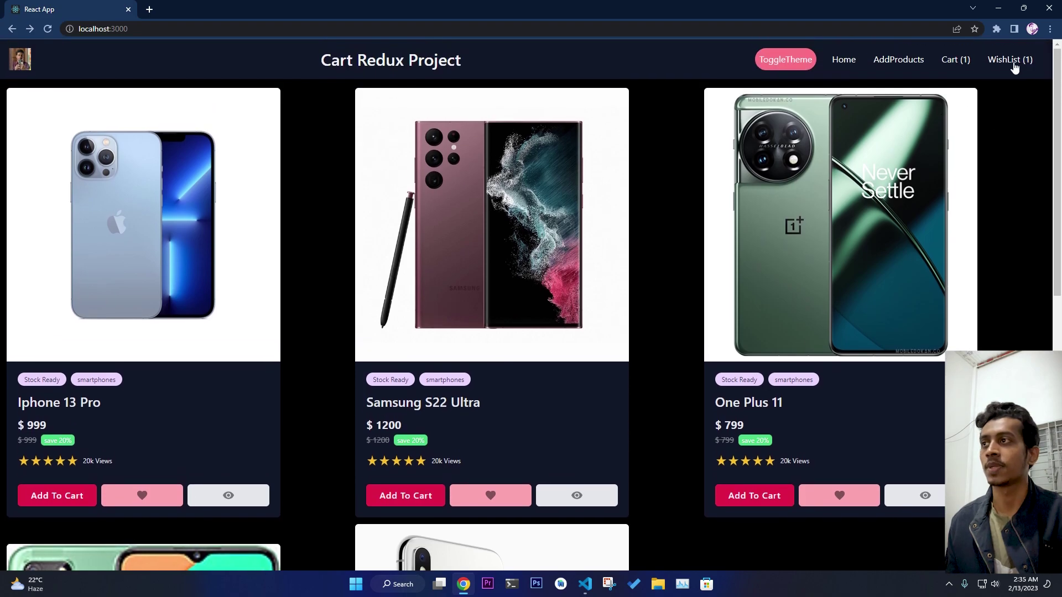
click(1014, 61)
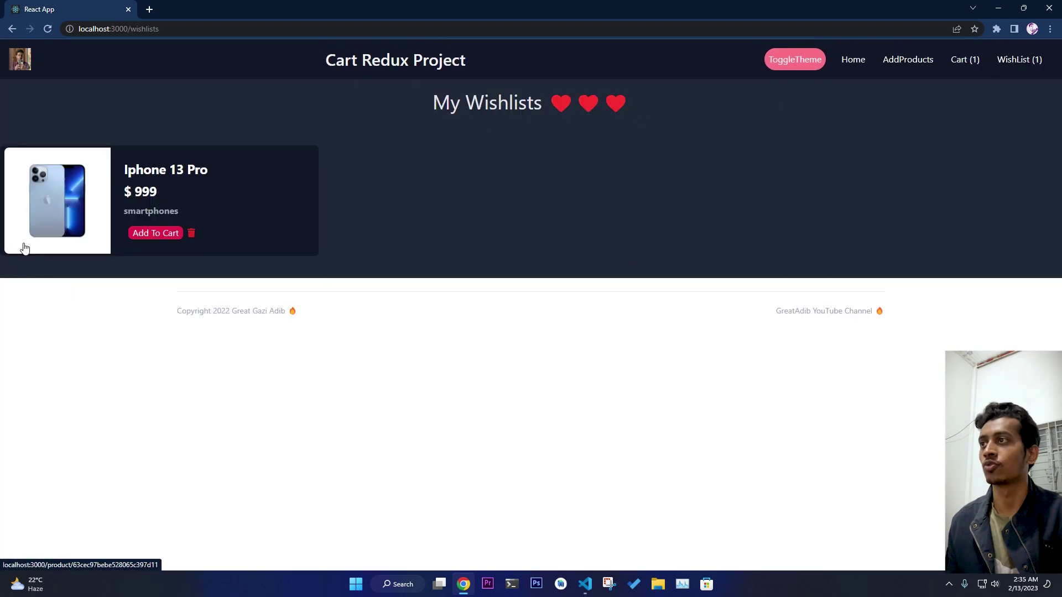
click(62, 191)
Back on the home grid, view the Iphone 13 Pro details, then switch to the light theme
scroll(621, 493, down, 1)
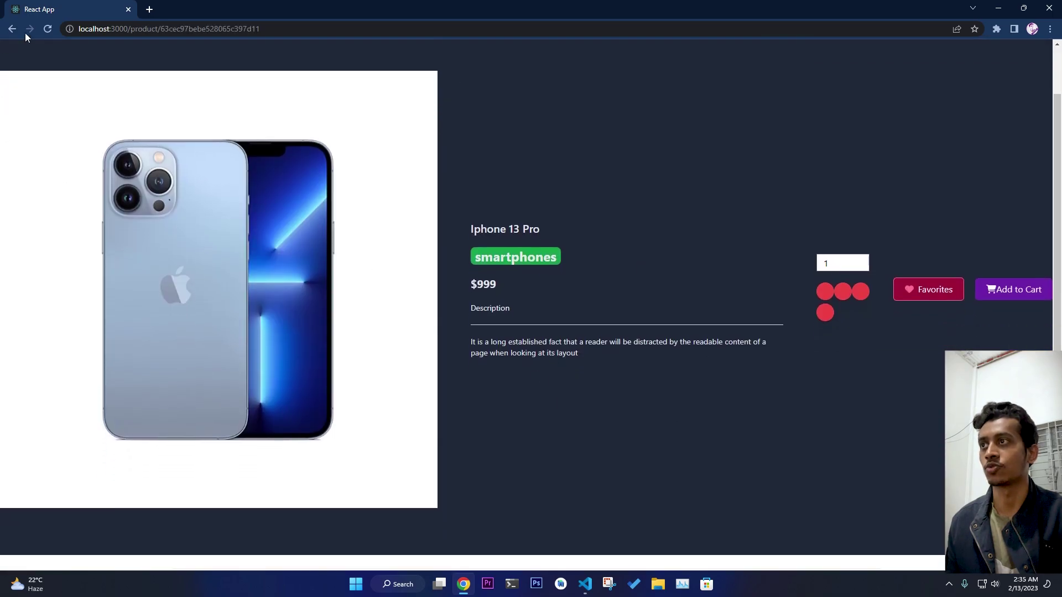
click(12, 29)
click(12, 29)
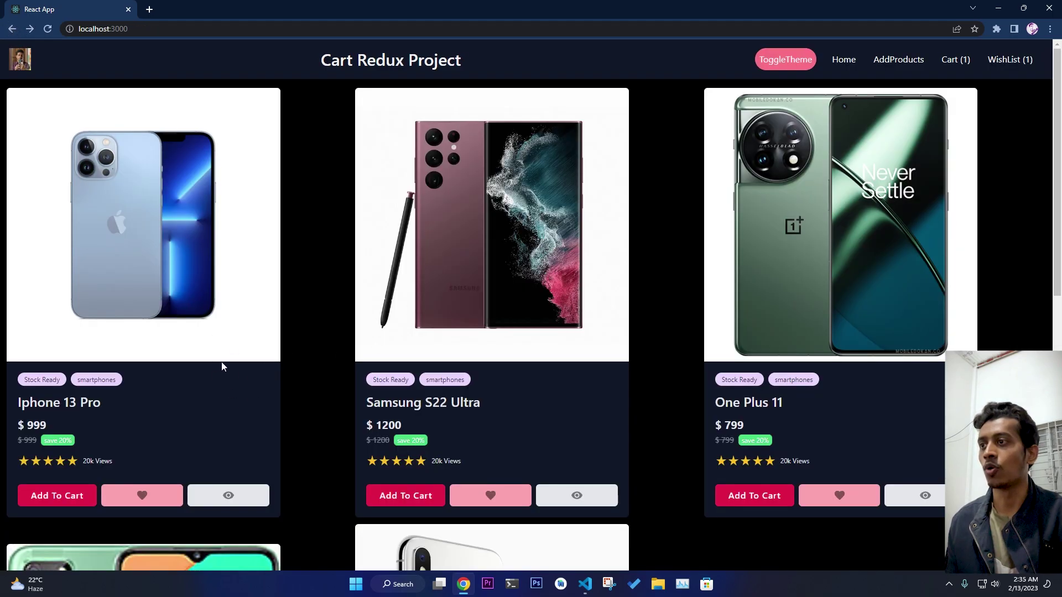
scroll(200, 332, down, 2)
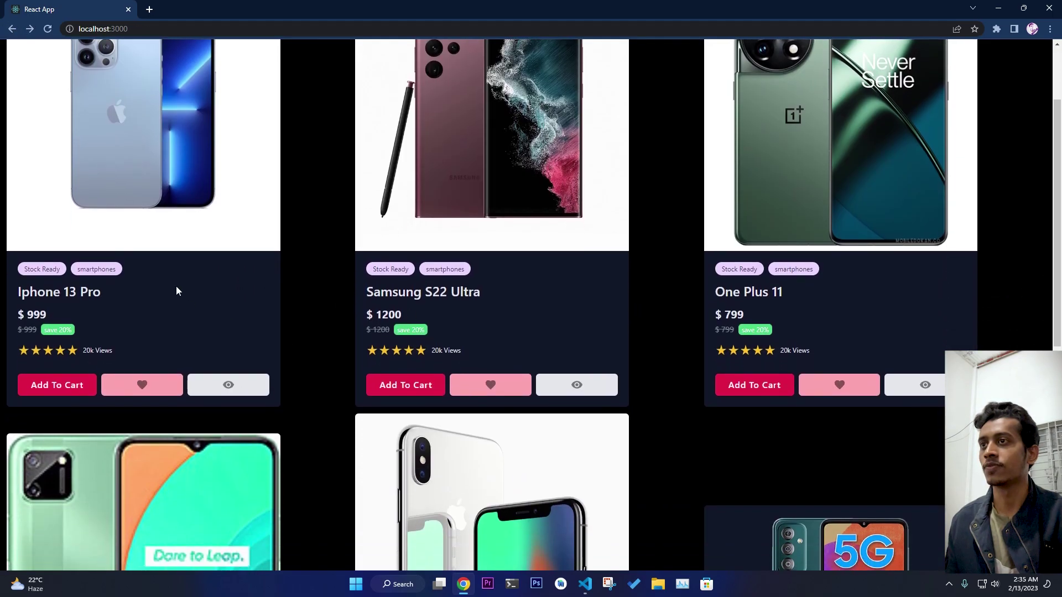
click(239, 393)
click(13, 29)
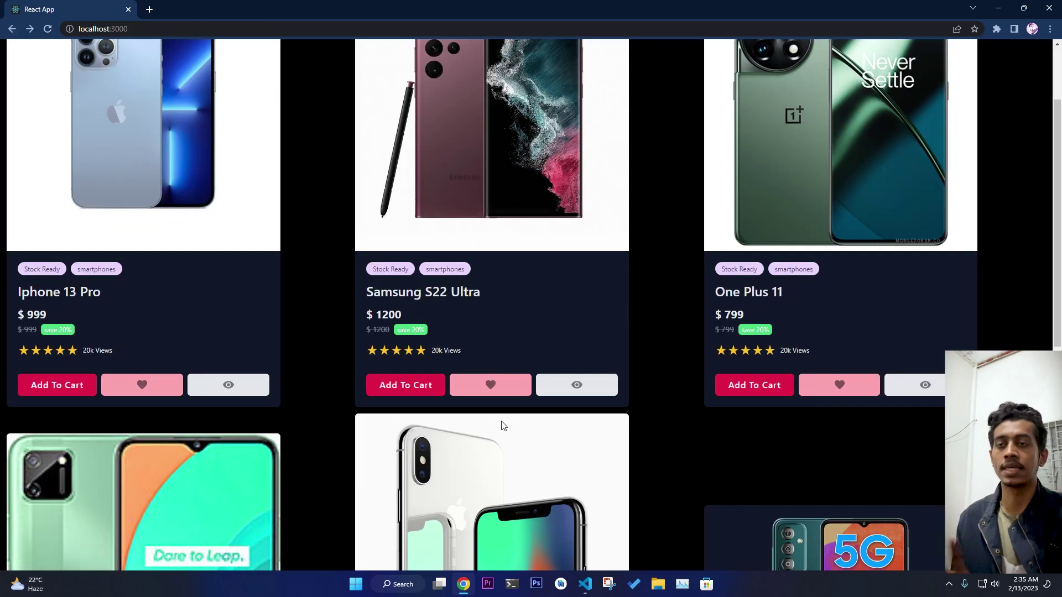
scroll(354, 304, up, 2)
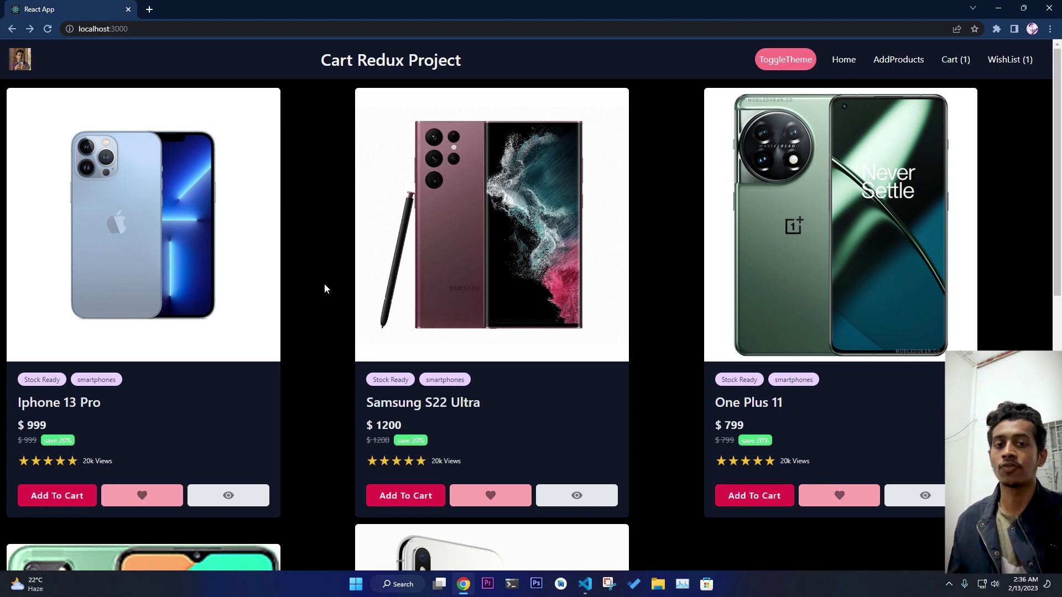
click(786, 65)
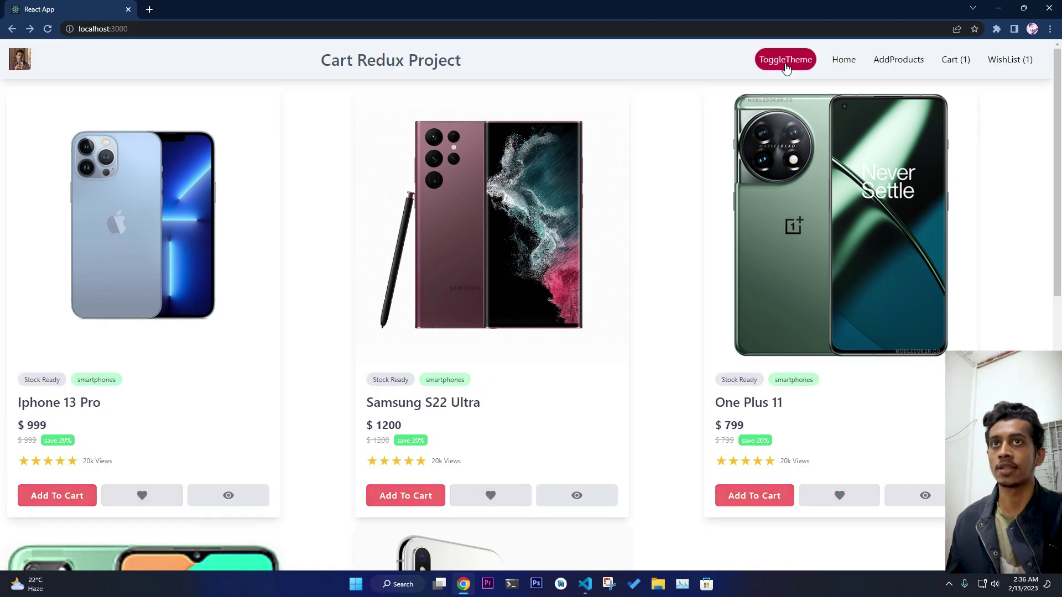
Switch to dark theme, visit Add Products, Cart (1) and WishList (1), then return to /addProduct
click(786, 65)
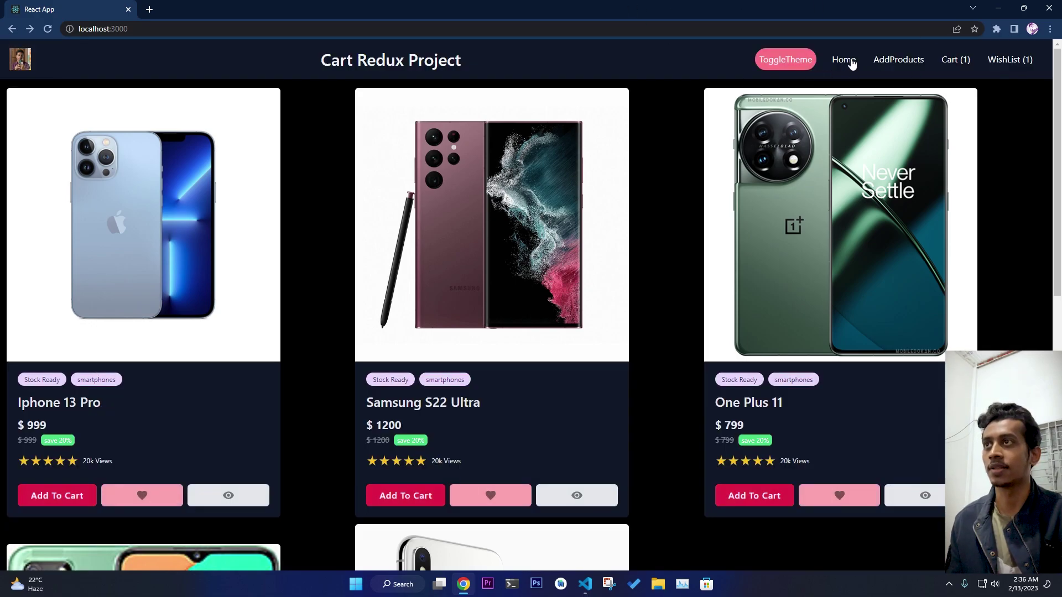
click(903, 65)
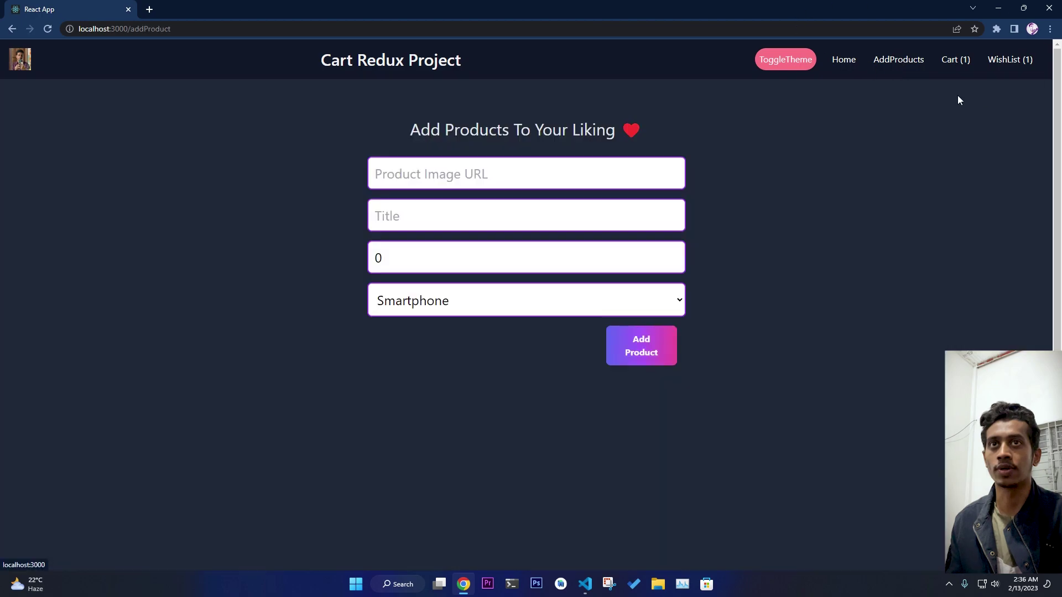
click(962, 65)
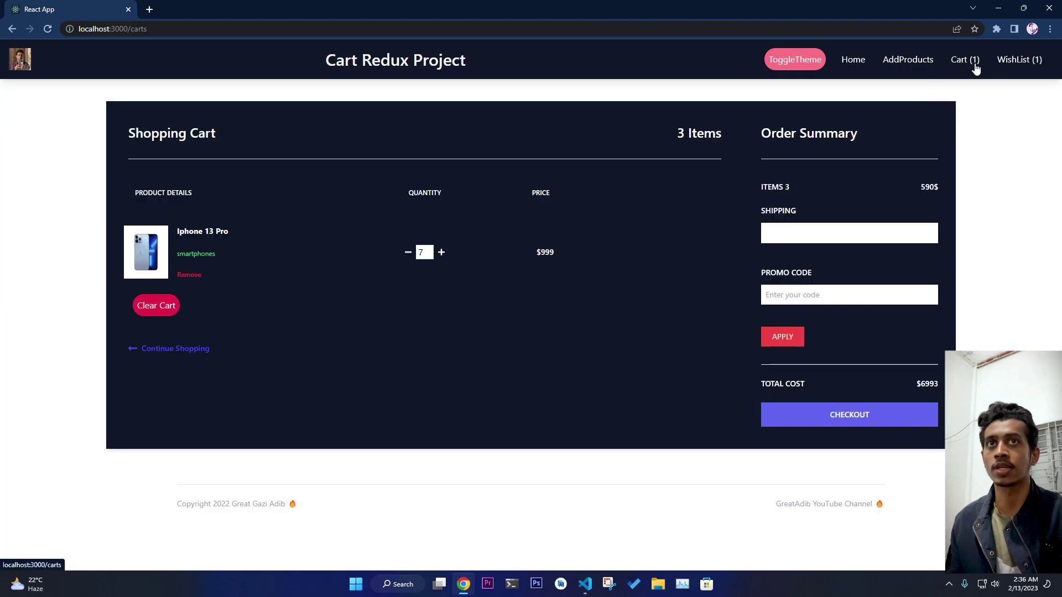
click(1019, 61)
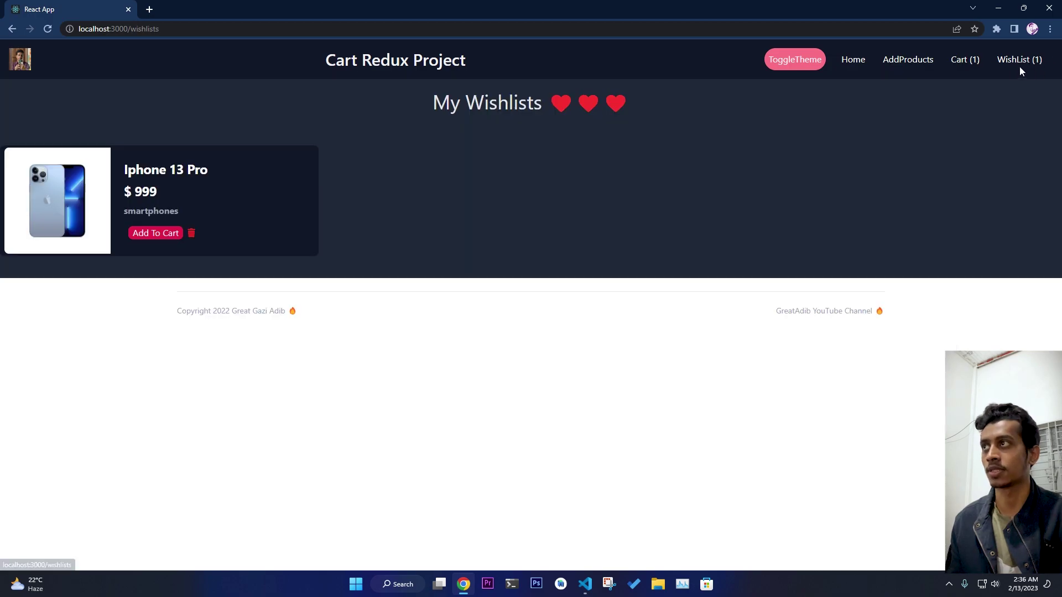
click(12, 29)
click(12, 28)
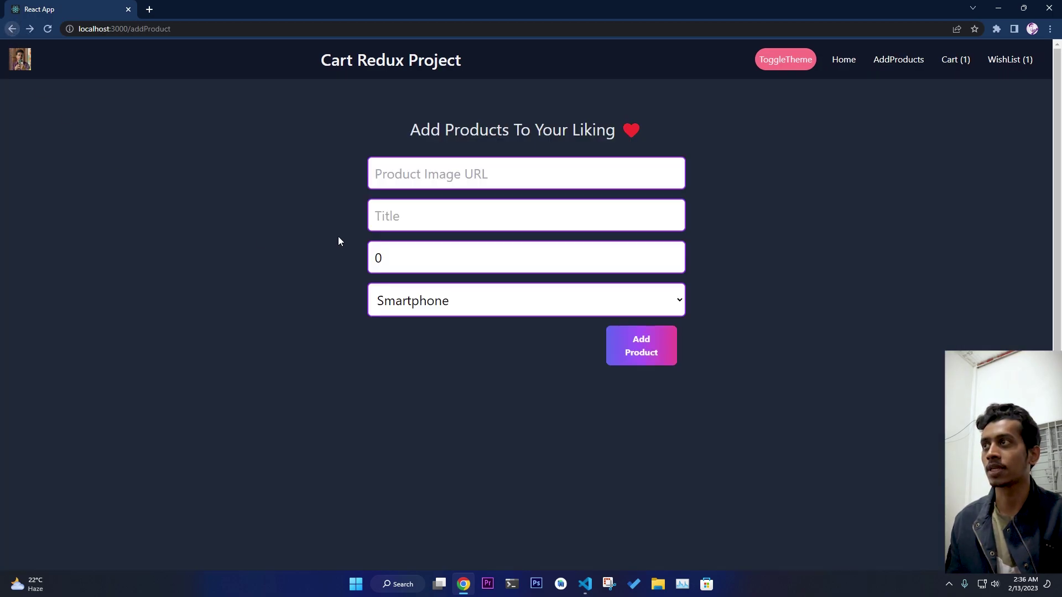
Copy the deep purple iPhone 14 Pro image address from Google Search and return to the React App tab
click(390, 174)
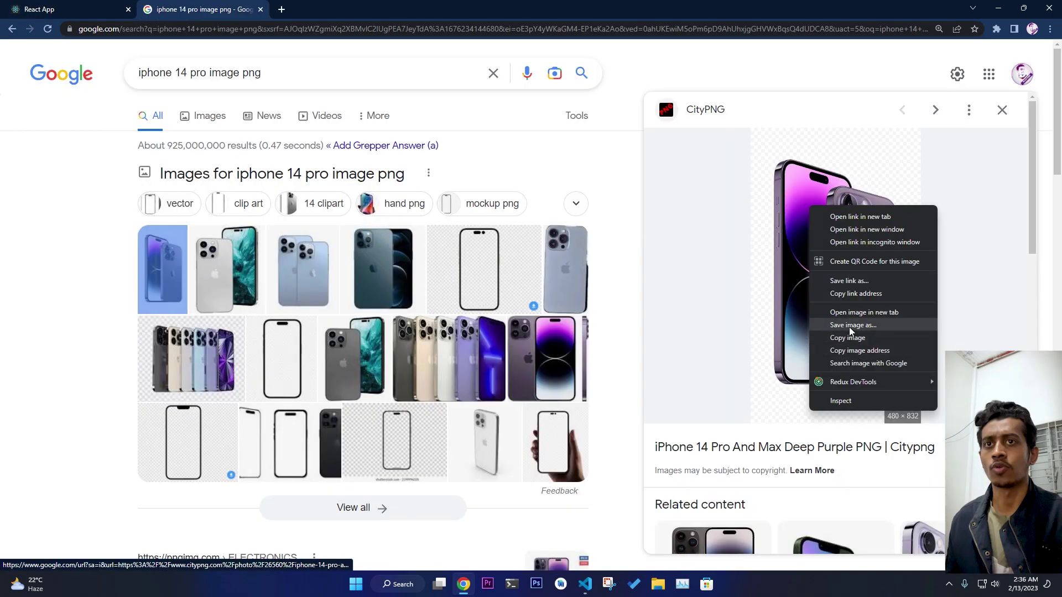
click(848, 352)
click(38, 9)
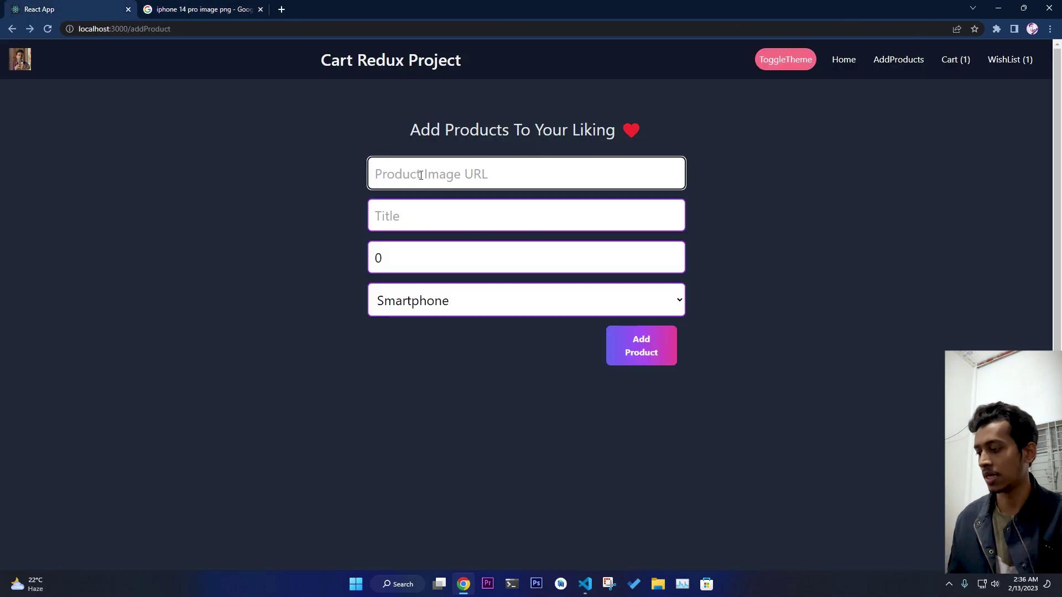
Paste the copied image URL, enter the title iPhone 14 pro and set the price to 1200
key(ctrl+v)
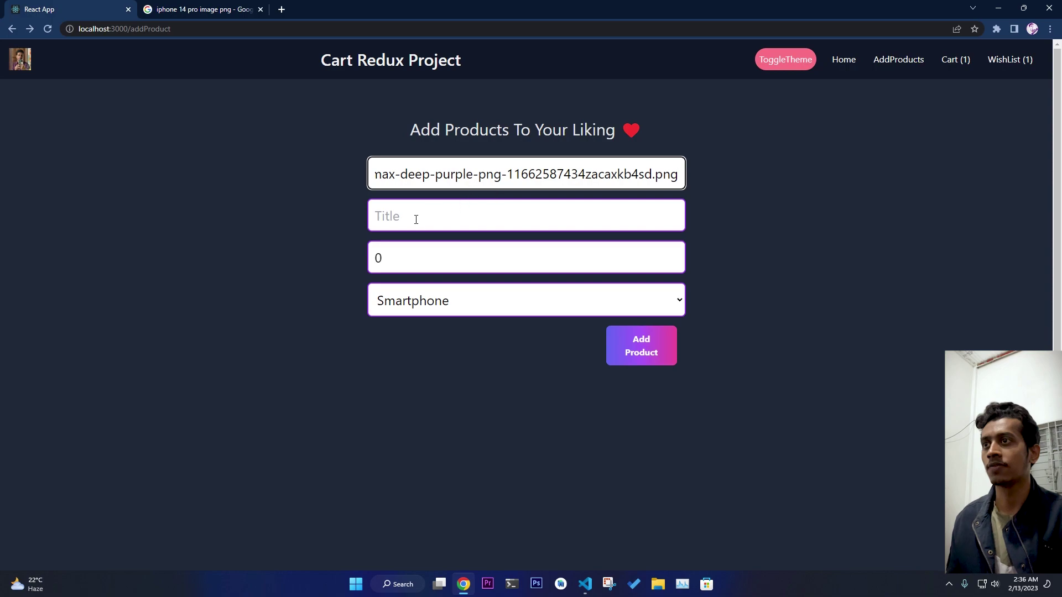
click(408, 220)
text(iPhone 14 pro)
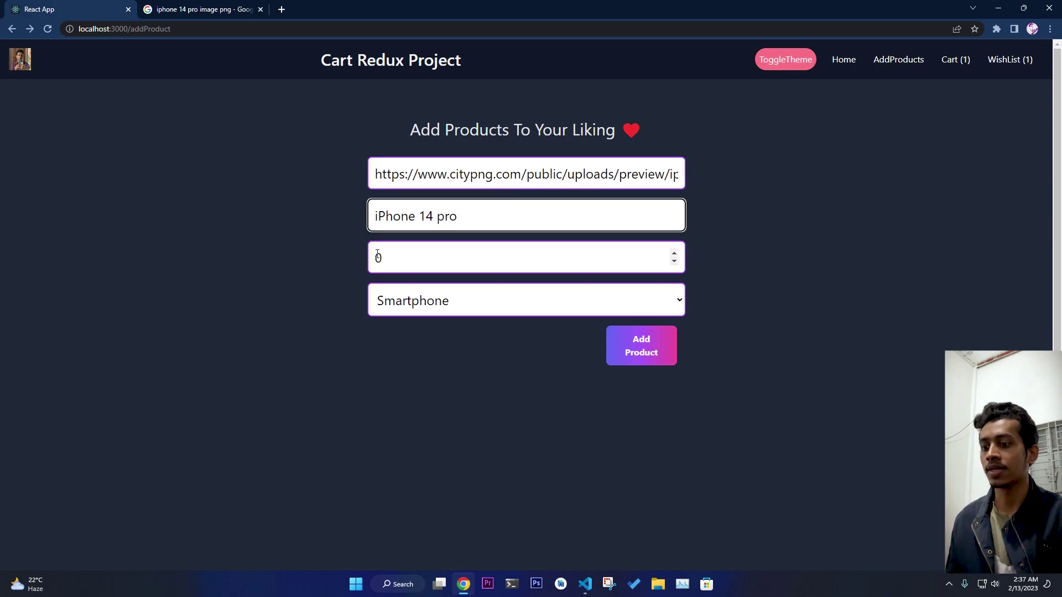
click(377, 255)
key(BackSpace)
text(1200)
Set the category to Smartphone and submit the iPhone 14 pro product
triple_click(481, 221)
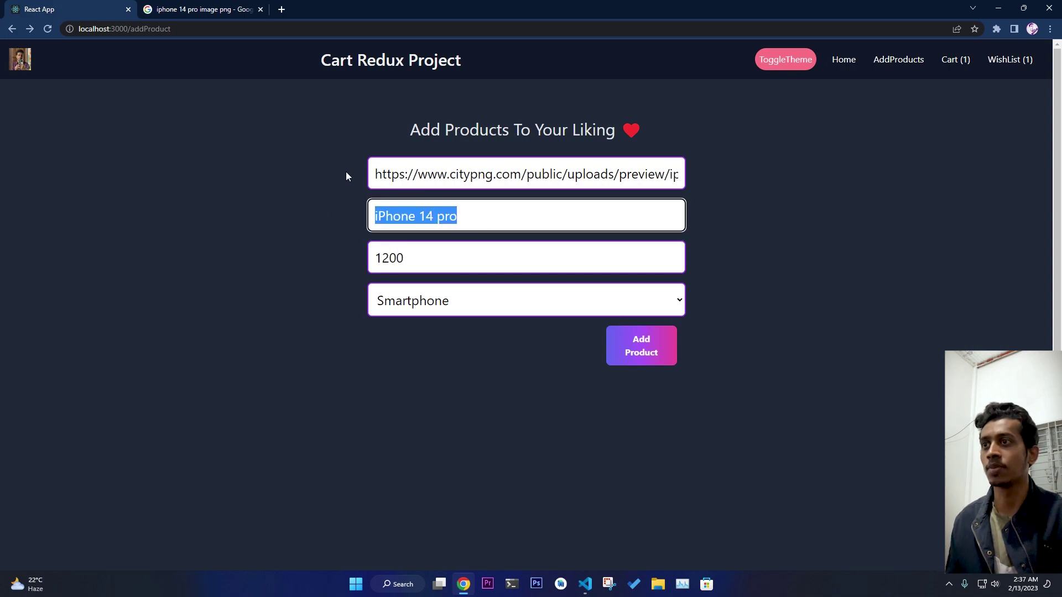
click(452, 301)
click(427, 346)
click(429, 302)
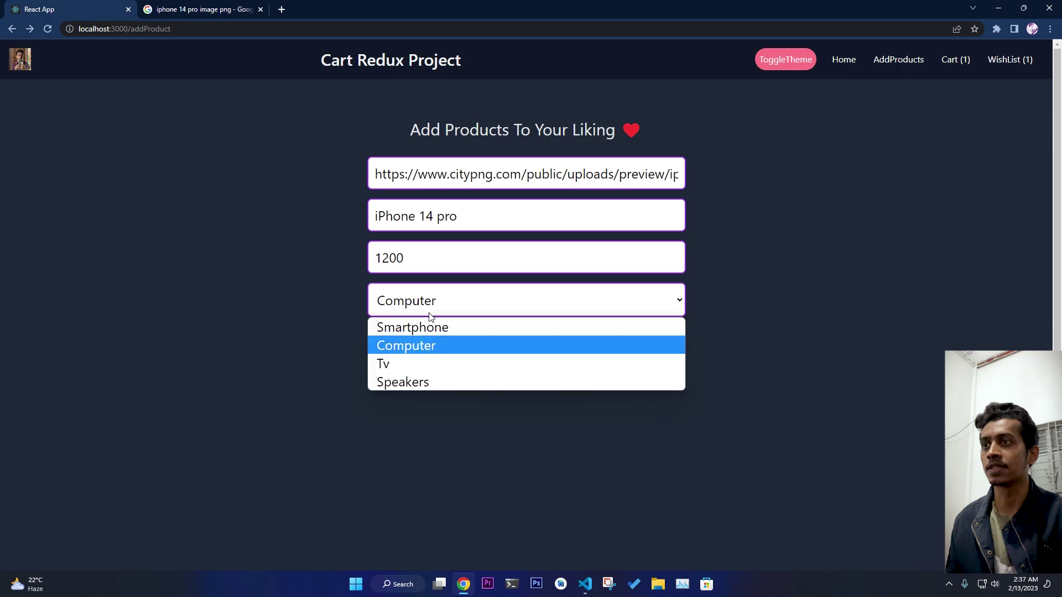
click(428, 332)
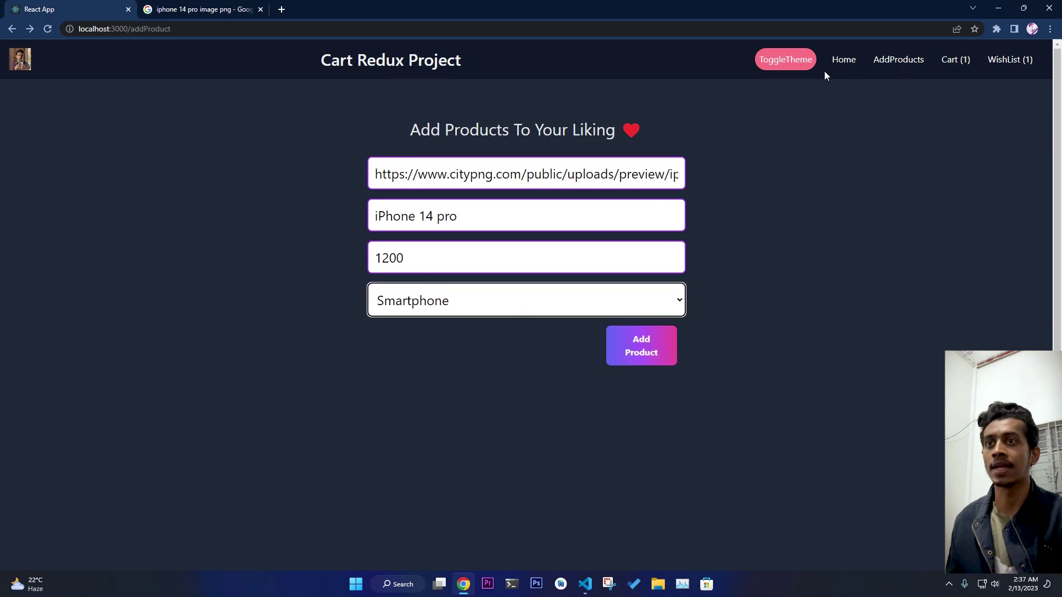
click(639, 345)
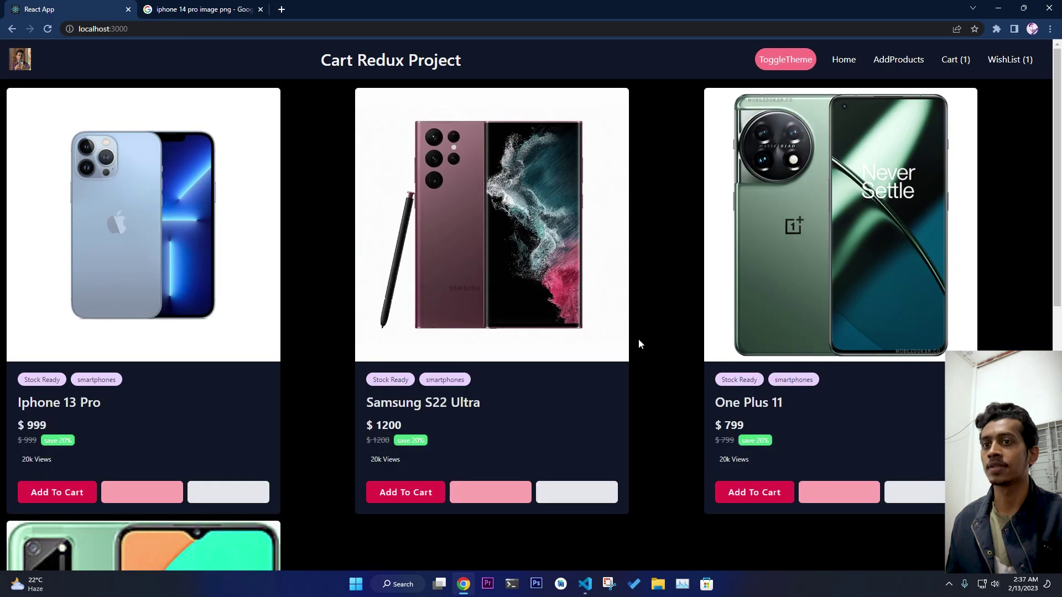
Reload the shop, find the new iPhone 14 pro card and wishlist it
scroll(533, 356, down, 11)
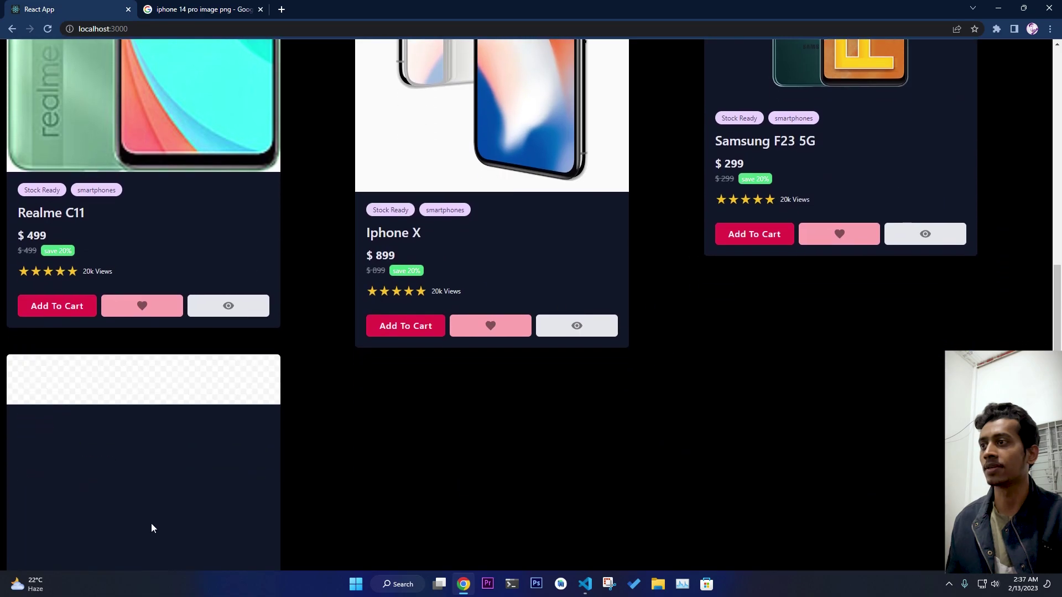
scroll(90, 518, down, 6)
scroll(59, 220, up, 1)
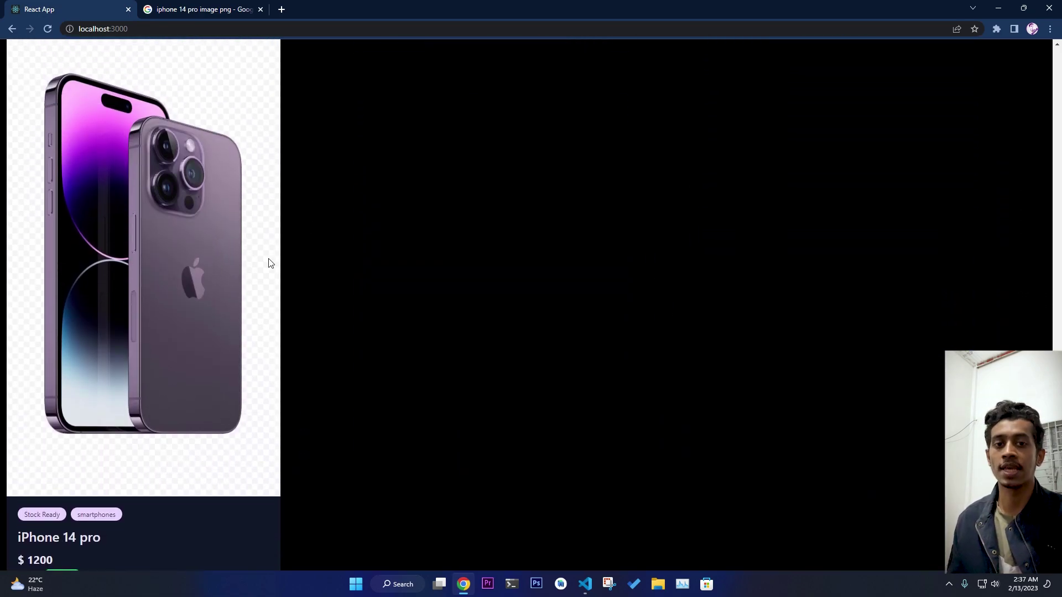
scroll(240, 295, down, 3)
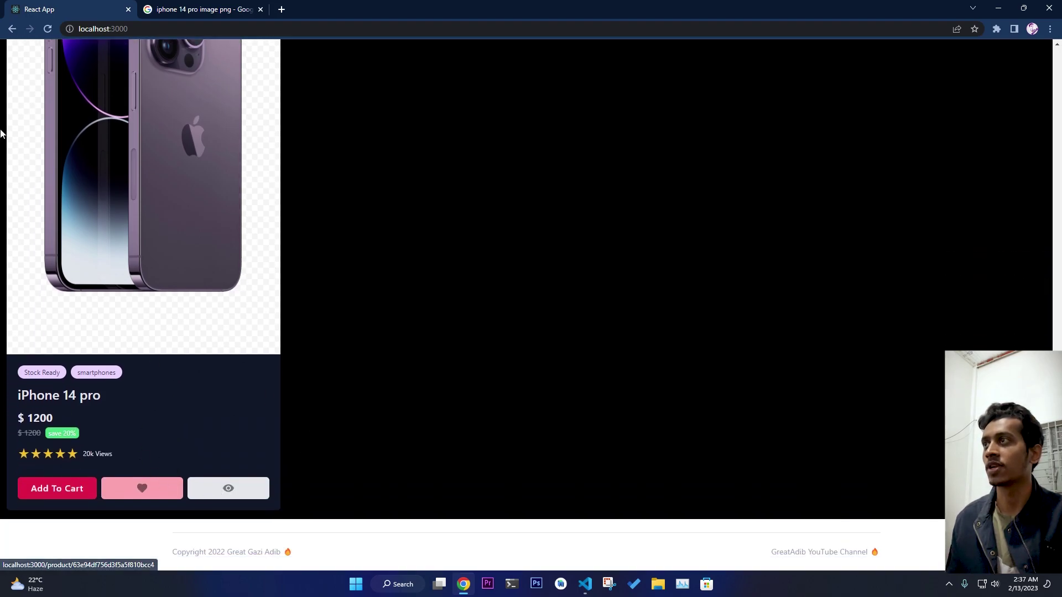
click(47, 29)
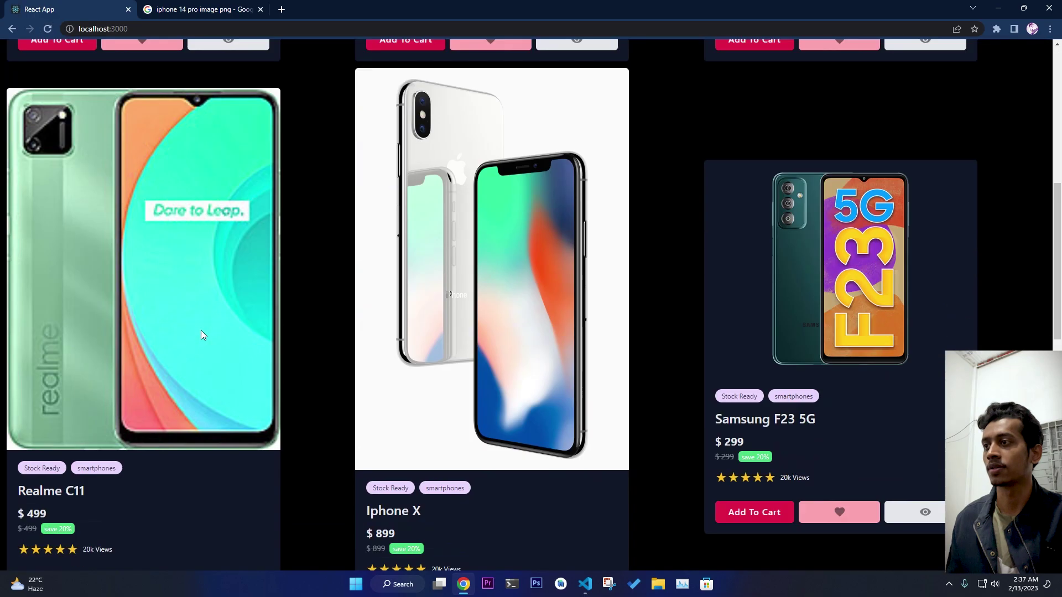
scroll(201, 330, down, 10)
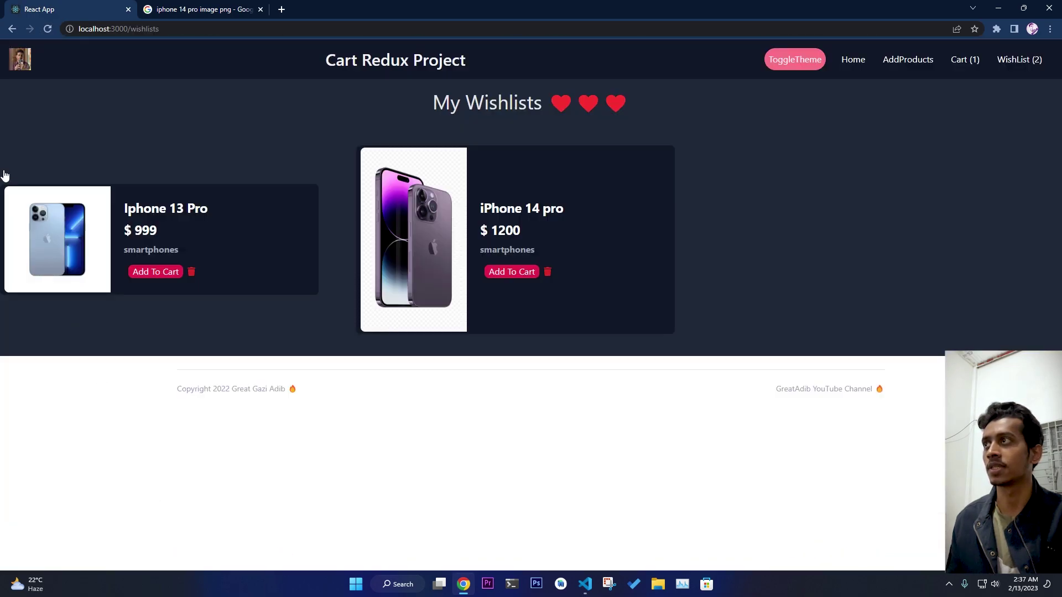
click(11, 29)
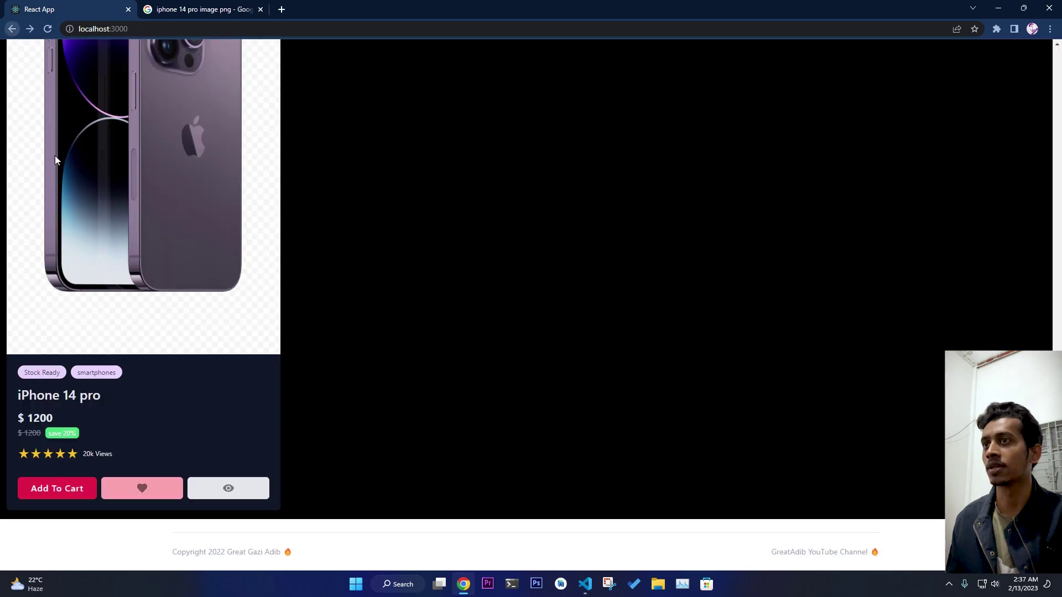
Add the iPhone 14 pro to the cart at quantity 4 and return to the grid
click(222, 497)
click(12, 34)
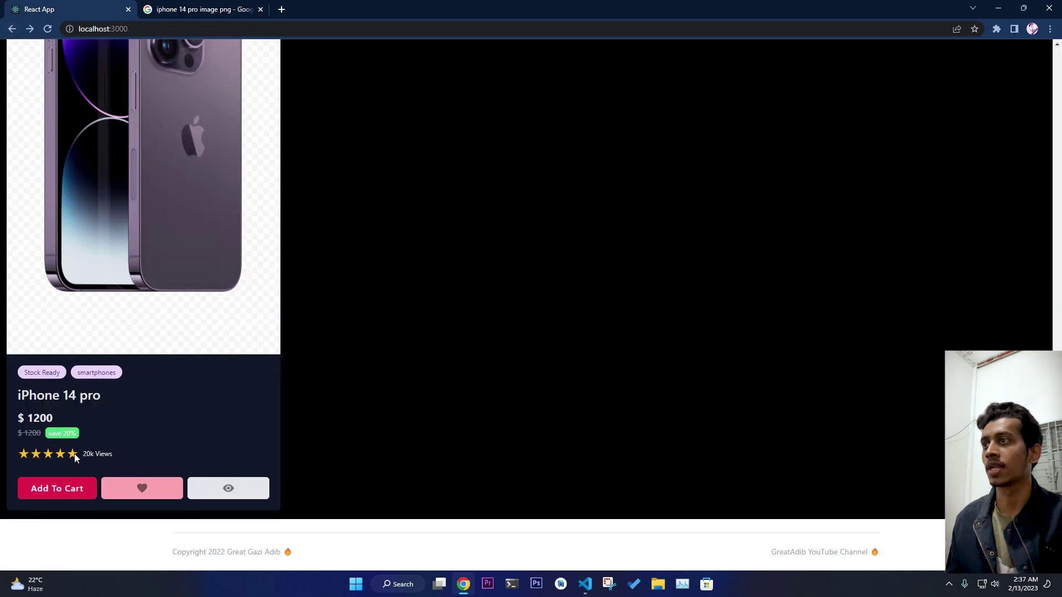
click(69, 490)
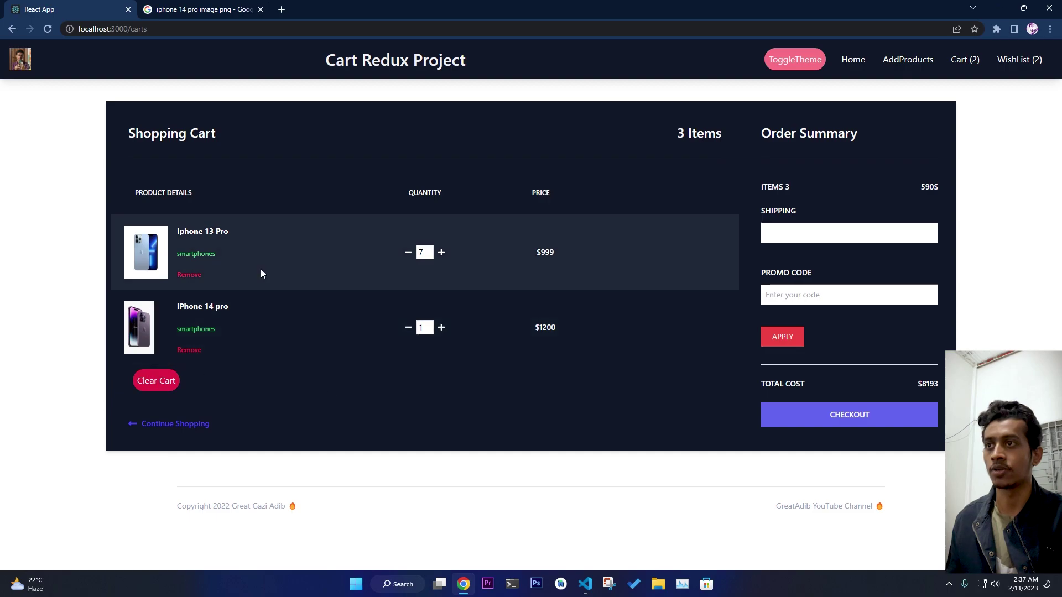
click(441, 328)
click(441, 328)
click(441, 327)
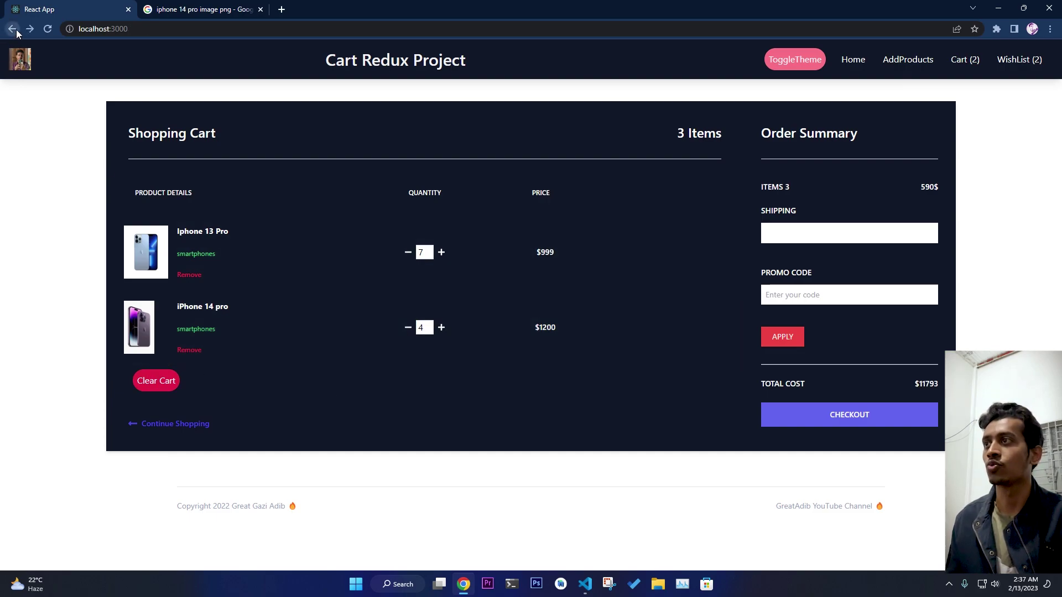
click(12, 33)
scroll(132, 217, up, 6)
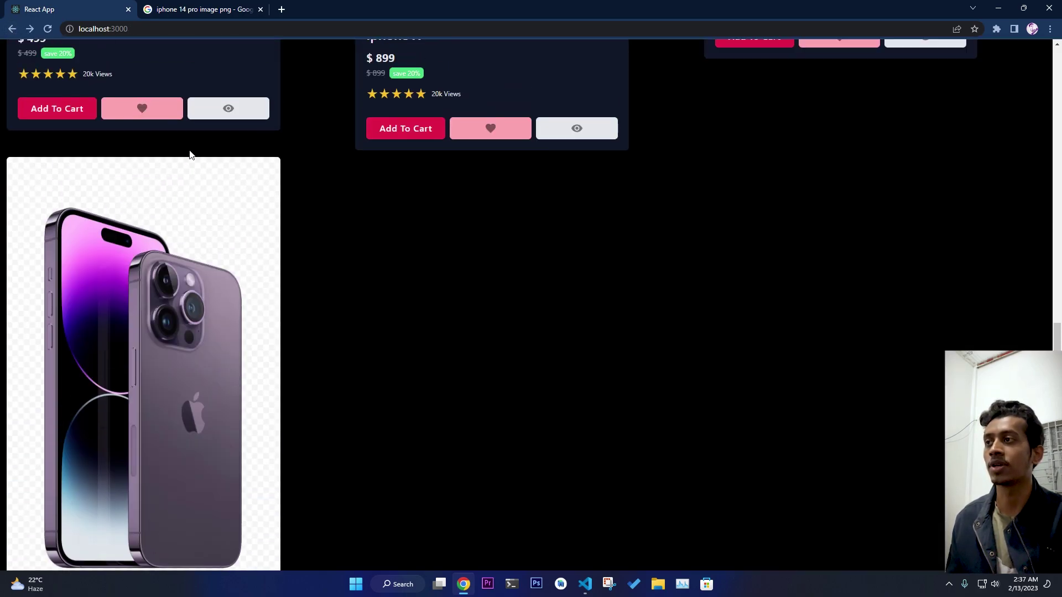